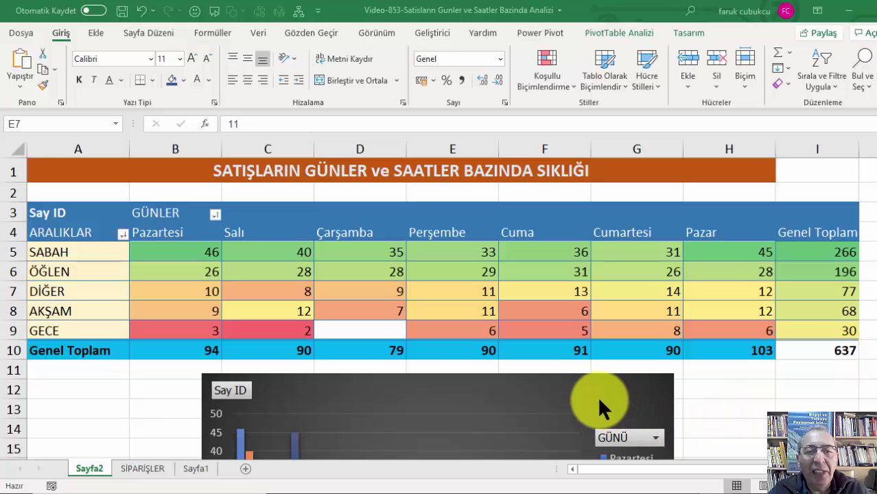
Swap the PivotChart to weekdays on the axis, then back to time bands
left_click(346, 272)
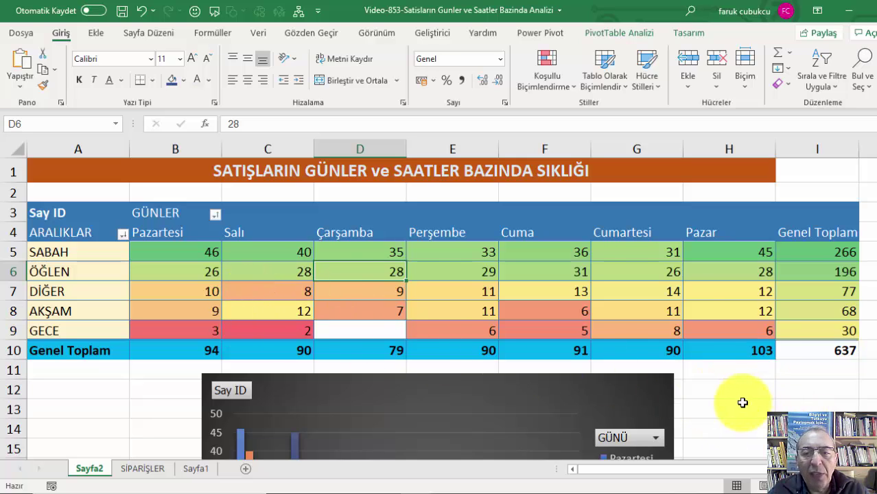
scroll(742, 404, "down", 2)
scroll(742, 404, "down", 1)
scroll(742, 404, "down", 1)
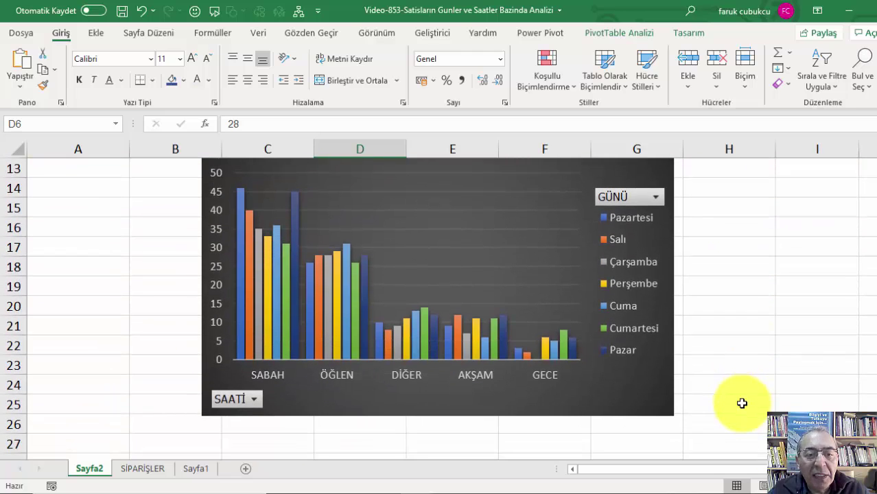
scroll(742, 404, "up", 1)
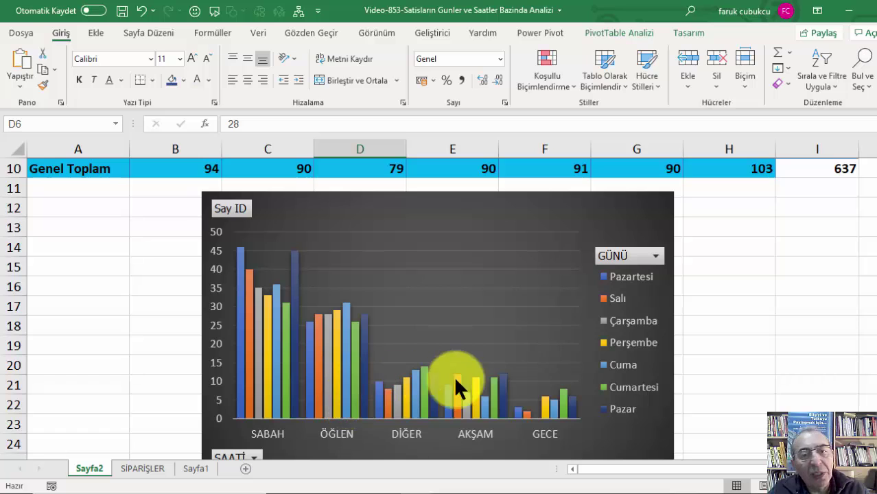
left_click(562, 199)
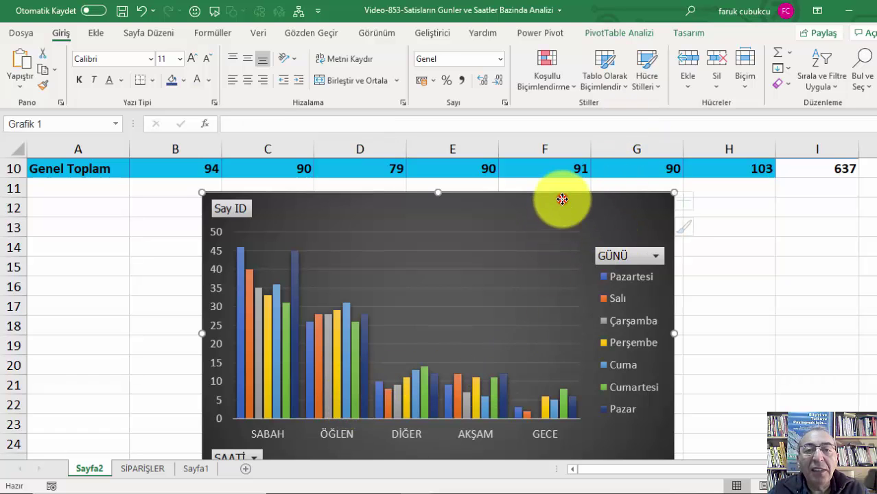
left_click(681, 31)
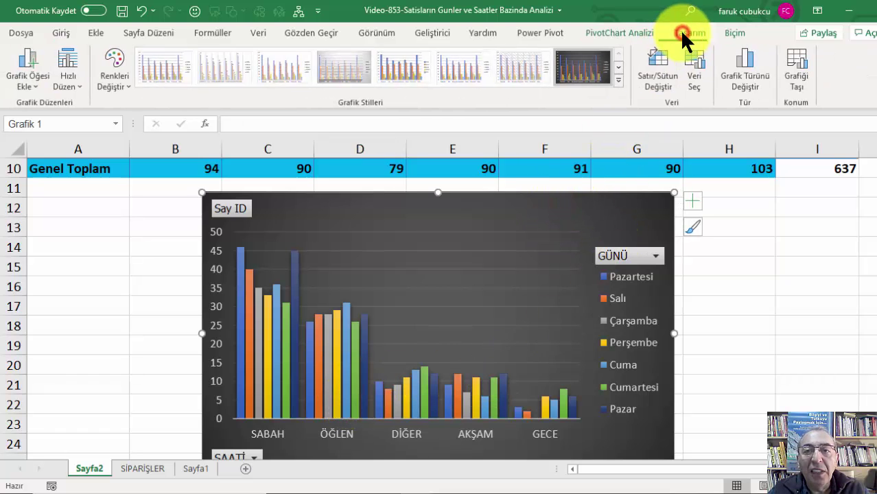
left_click(655, 65)
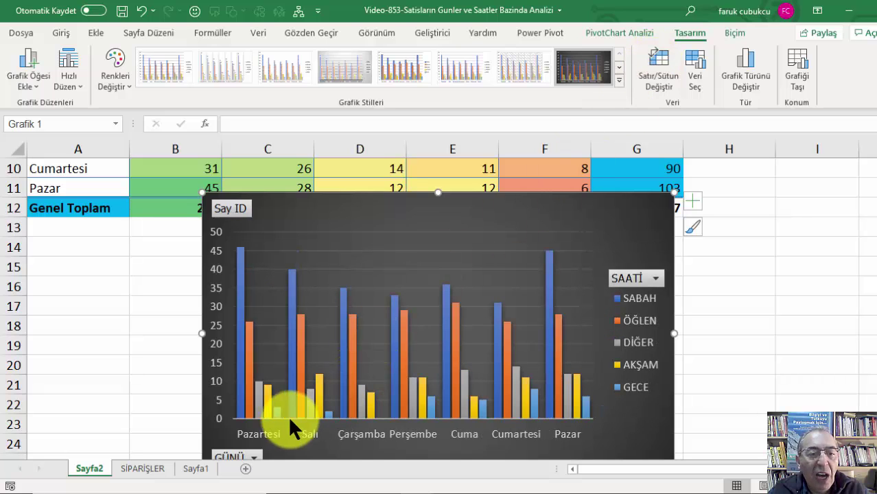
left_click(654, 69)
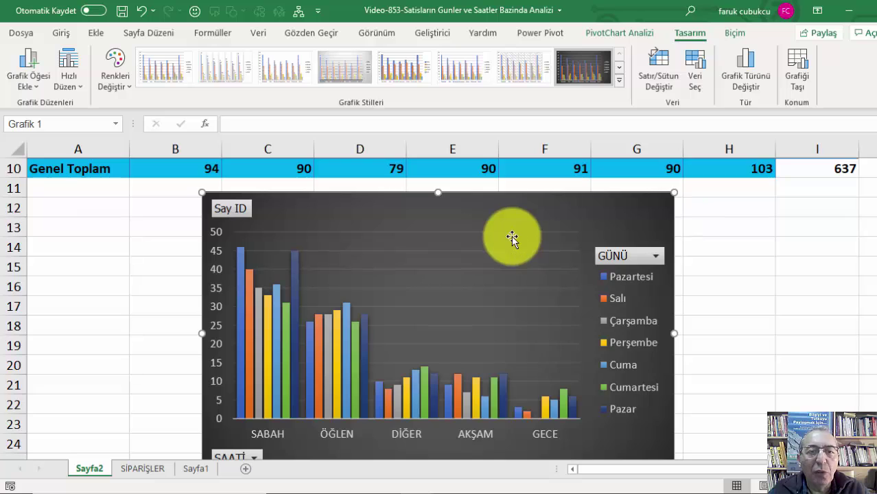
scroll(512, 236, "up", 3)
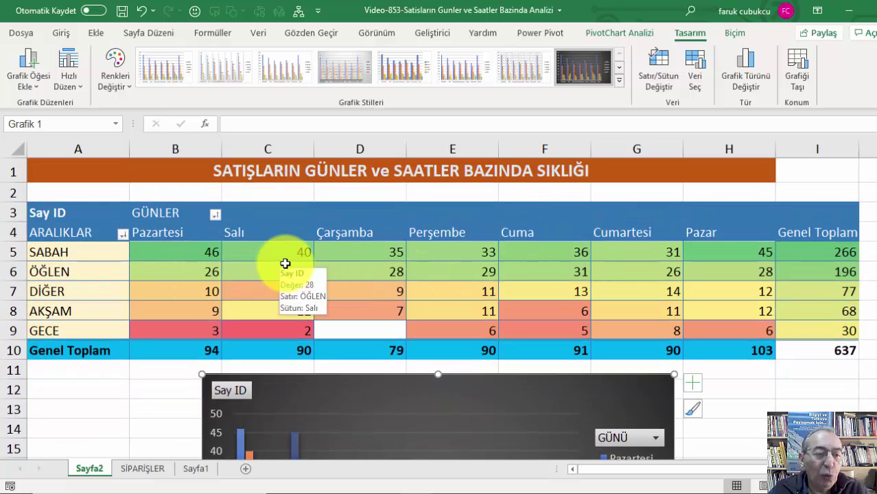
Go to the SİPARİŞLER sheet and look at the first order's date (D2) and time (F2)
left_click(142, 470)
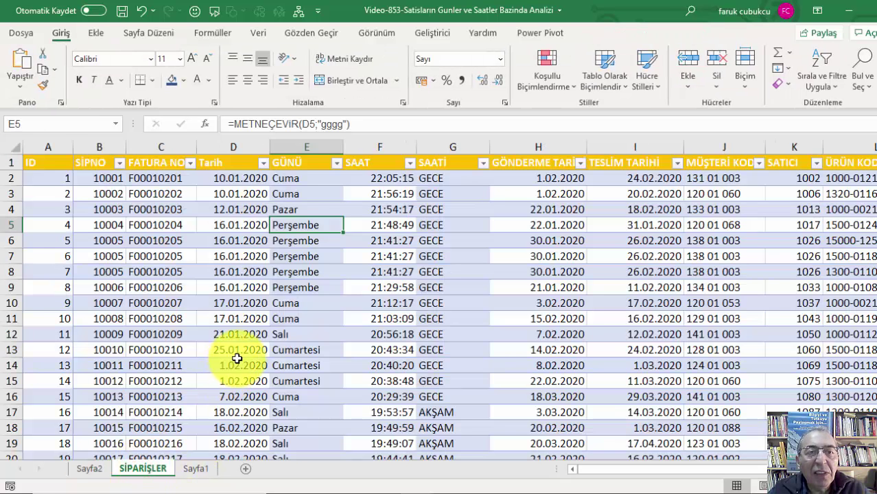
scroll(343, 297, "down", 2)
scroll(336, 302, "up", 2)
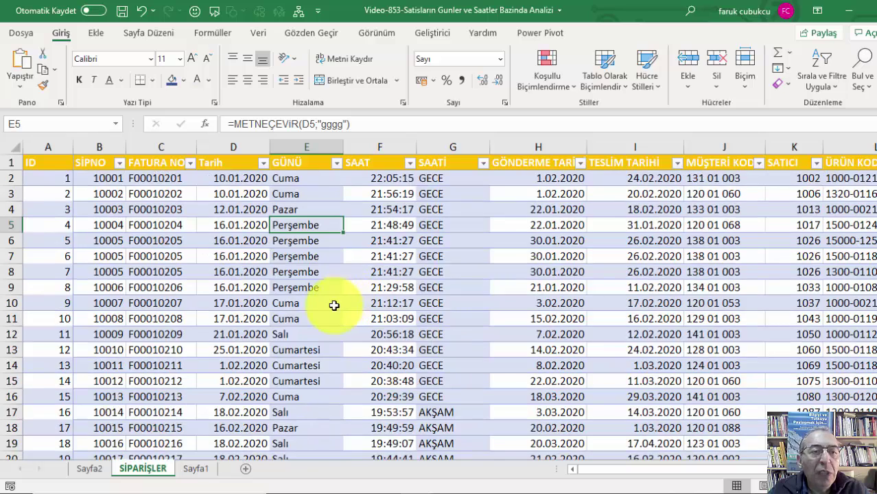
left_click(235, 178)
left_click(383, 180)
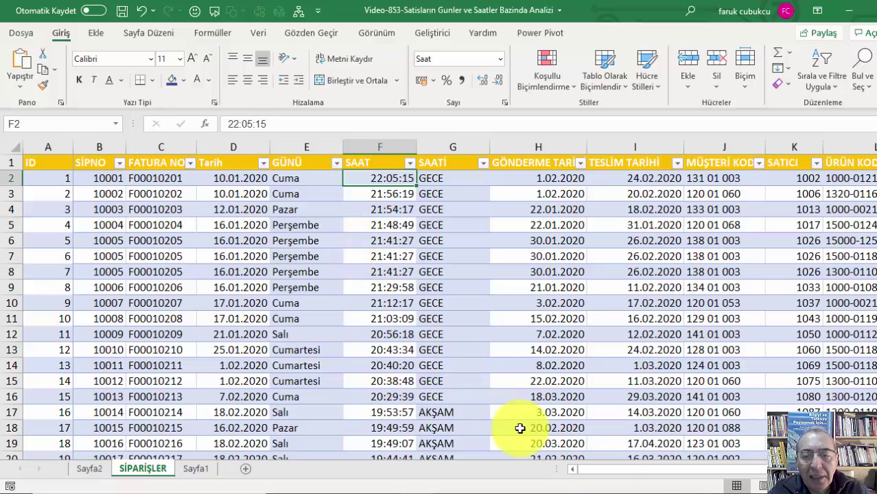
mouse_move(672, 471)
left_mouse_down()
mouse_move(740, 471)
mouse_move(687, 471)
left_mouse_up()
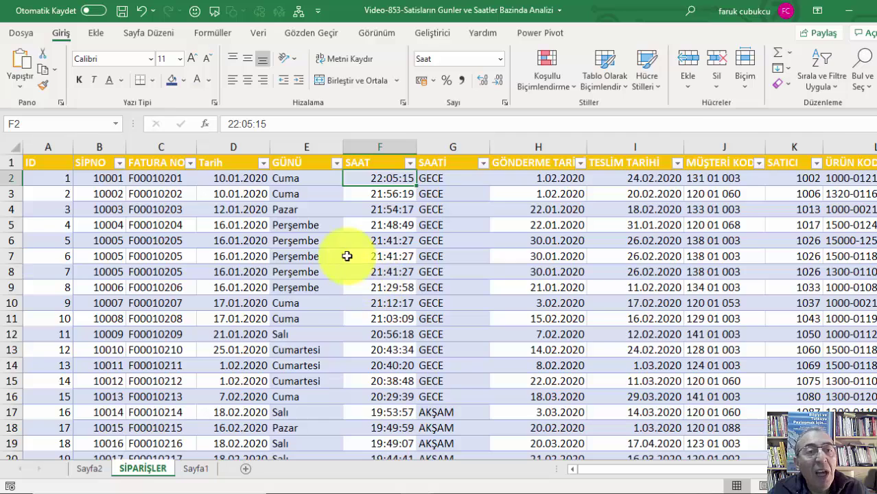
Inspect E2's weekday formula =METNEÇEVİR(D2;"gggg") without changing it
left_click(251, 180)
left_click(305, 179)
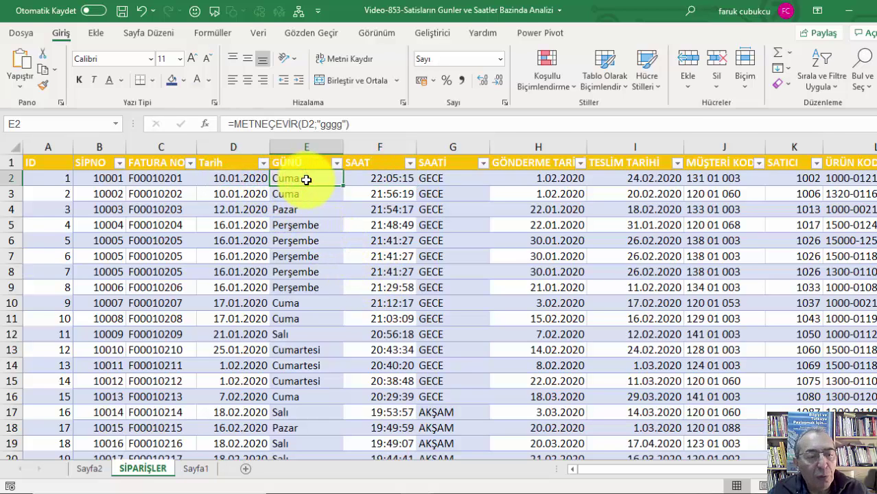
scroll(306, 179, "up", 1, "ctrl")
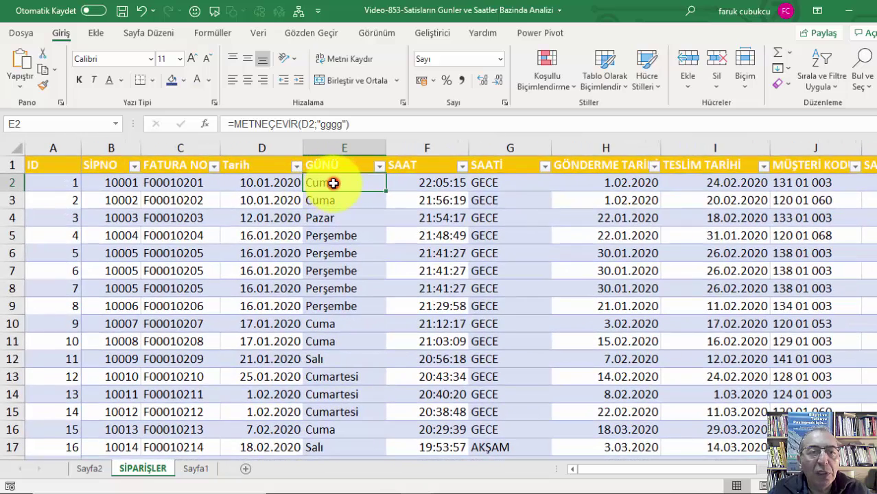
double_click(333, 182)
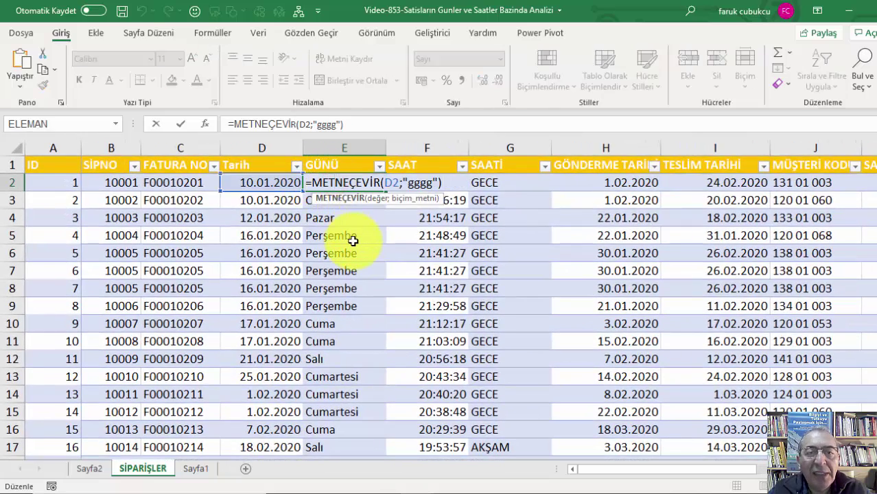
key("Escape")
Open the SAATİ time-band formula in G2 for inspection
left_click(432, 184)
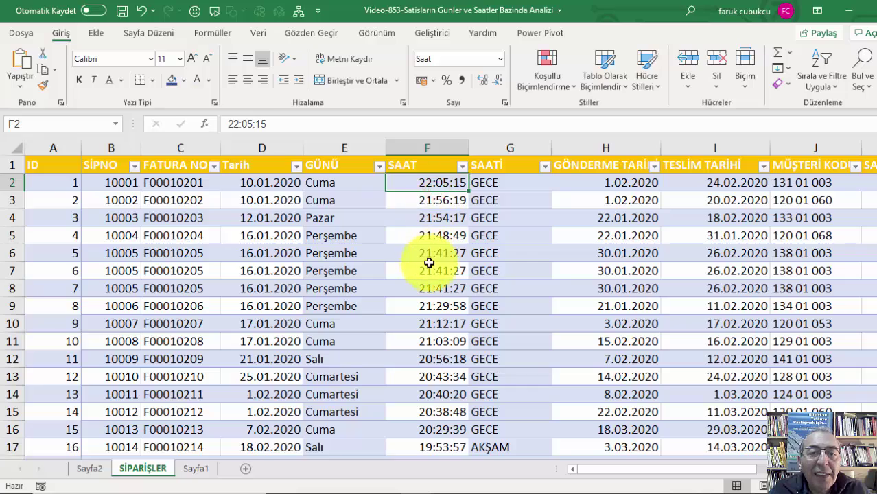
scroll(428, 261, "down", 3)
scroll(428, 261, "up", 3)
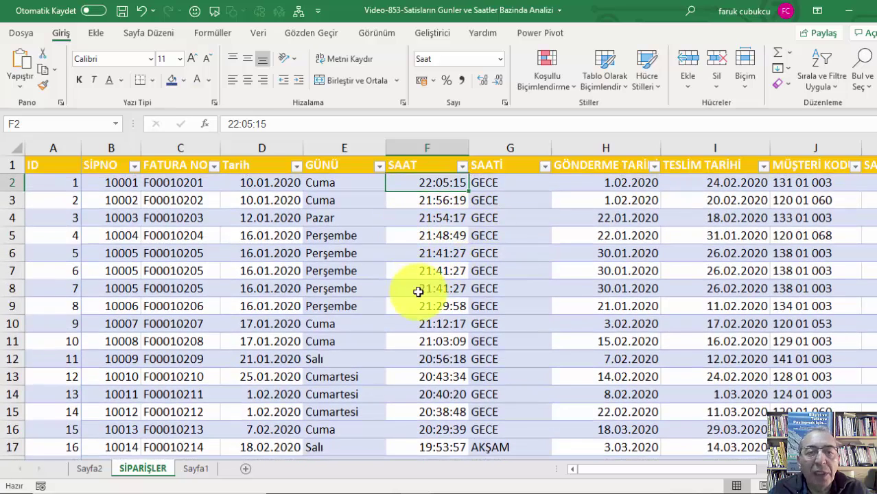
double_click(505, 183)
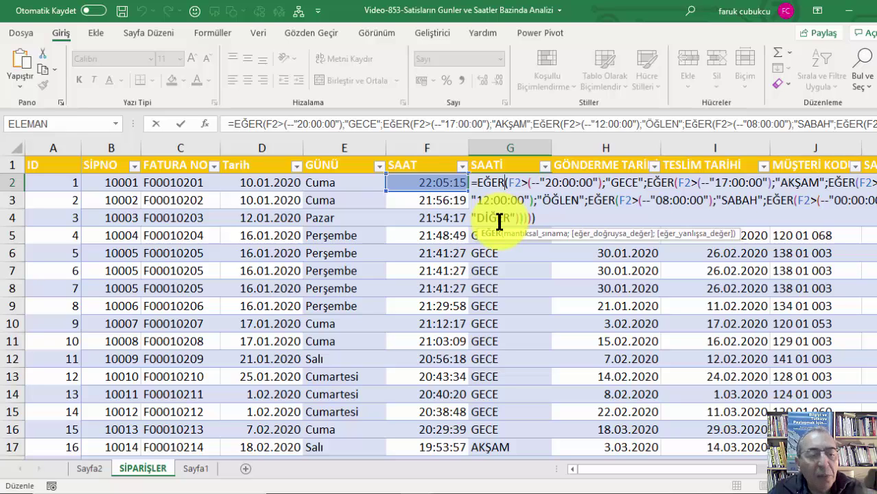
Leave G2's EĞER formula unchanged and return to the Sayfa2 pivot table and chart
key("Escape")
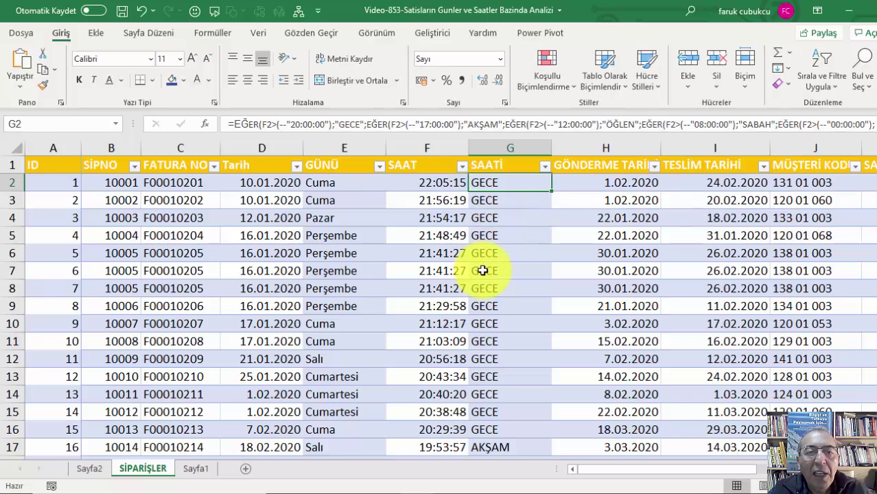
scroll(480, 280, "down", 3)
scroll(479, 280, "up", 3)
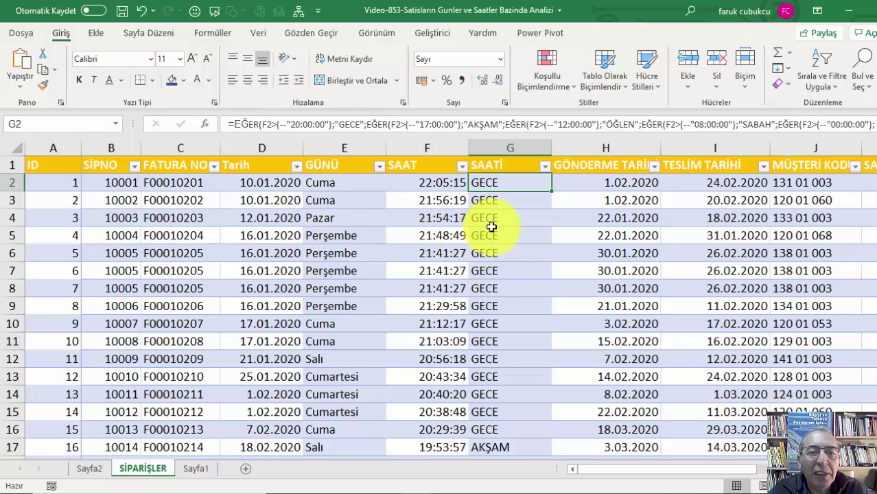
left_click(90, 471)
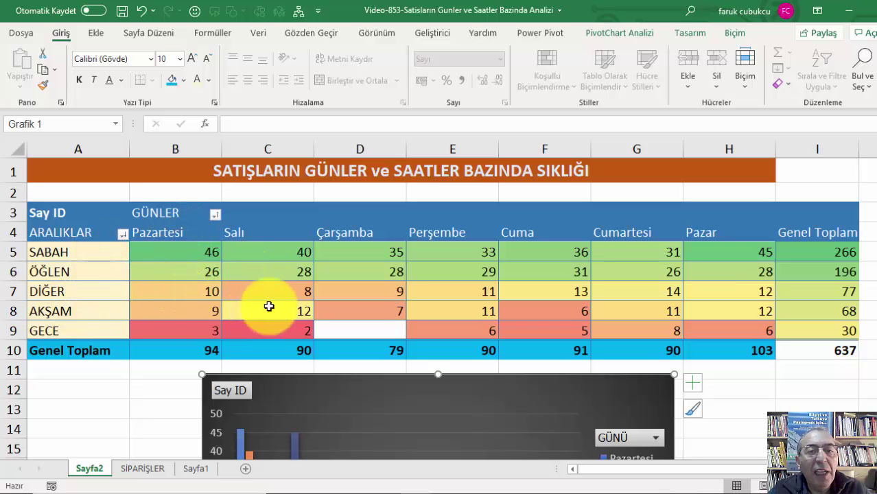
mouse_move(202, 270)
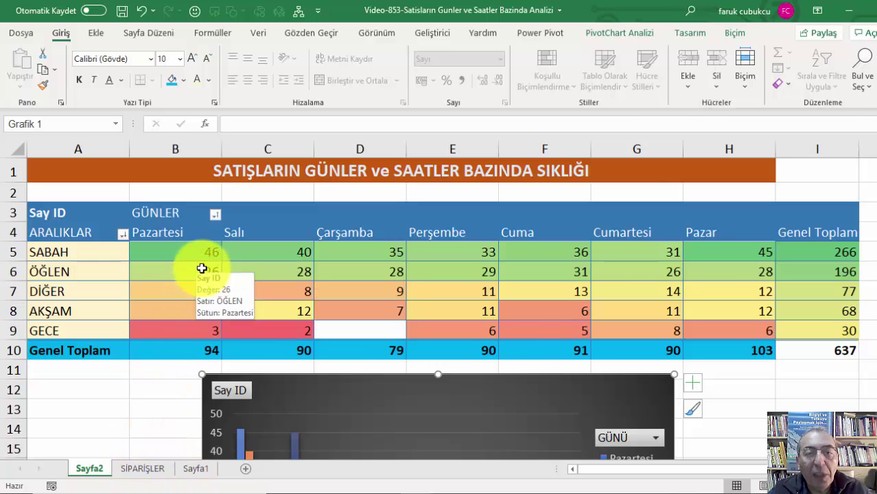
Switch to the Word document Belge59 with the Turkish and English formula notes
key("alt+Tab")
key("alt+Tab")
key("alt+Tab")
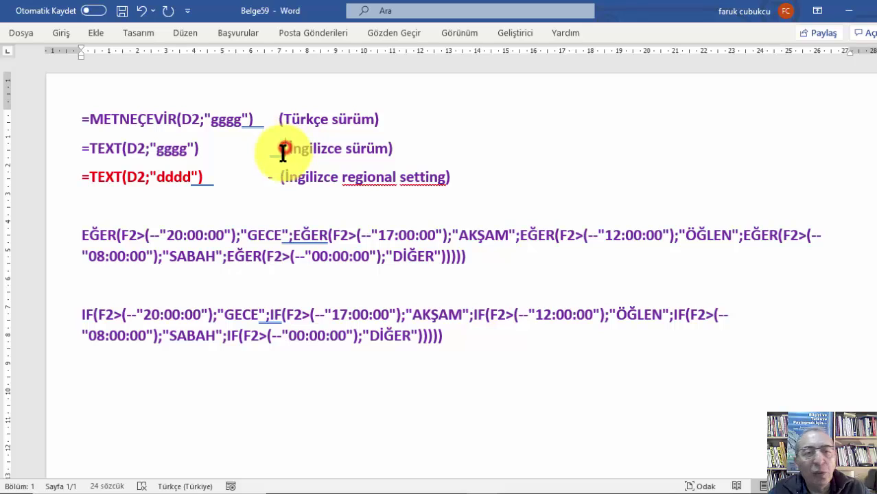
Delete the dash before (İngilizce sürüm), then highlight words and formula lines while explaining
key("BackSpace")
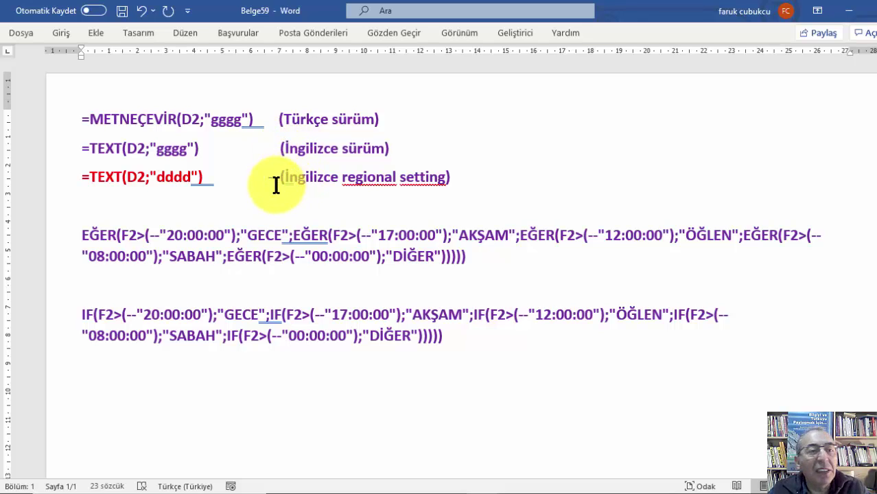
double_click(363, 177)
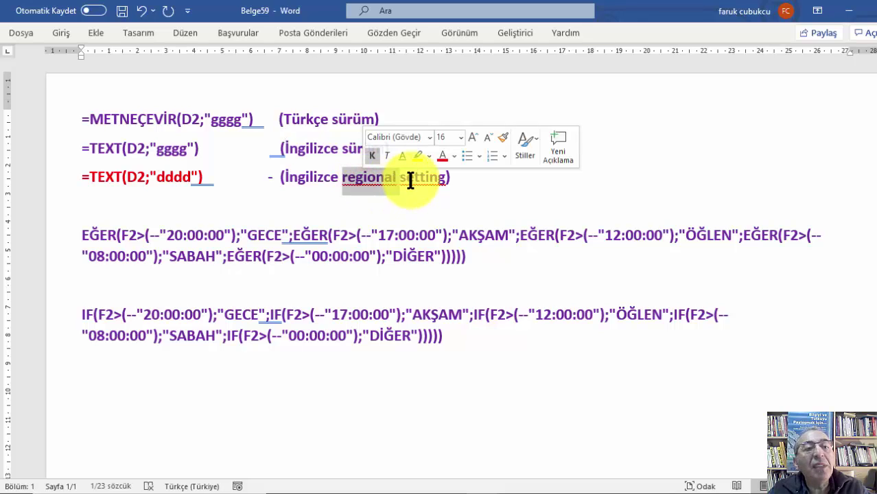
left_click(185, 176)
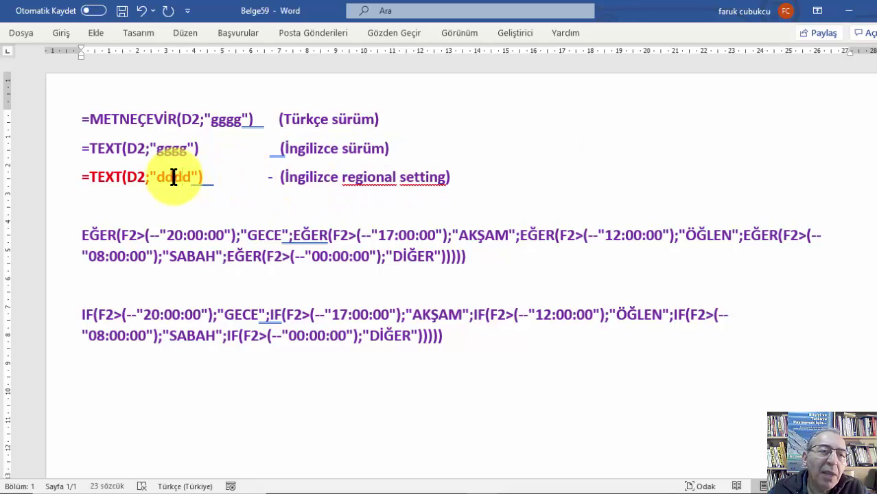
double_click(173, 176)
left_click(172, 144)
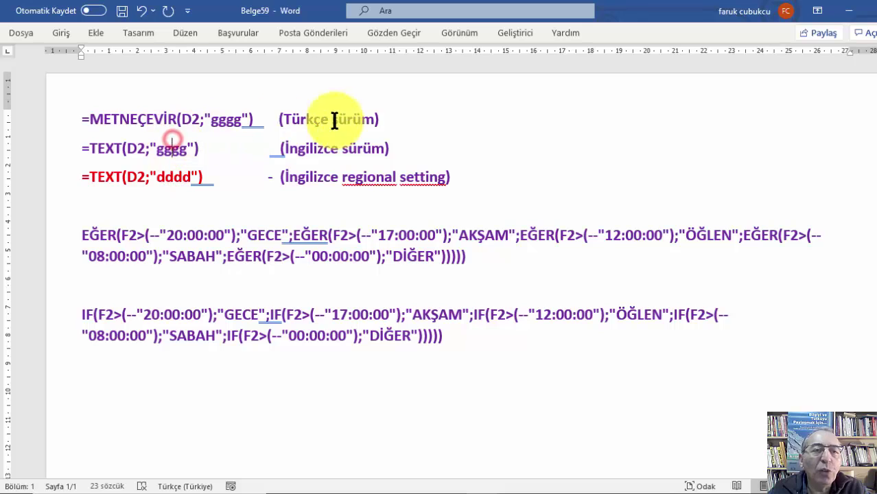
left_click_drag(406, 121, 91, 120)
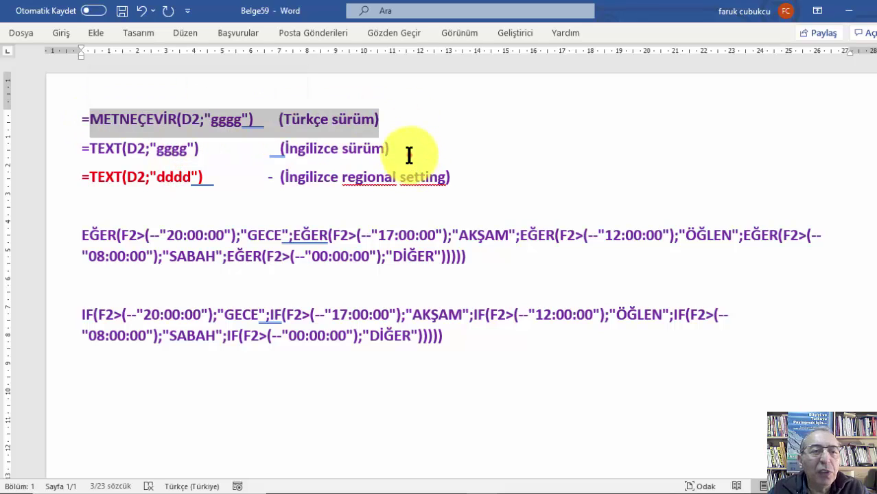
left_click_drag(410, 151, 119, 150)
left_click(165, 151)
type("CUMA")
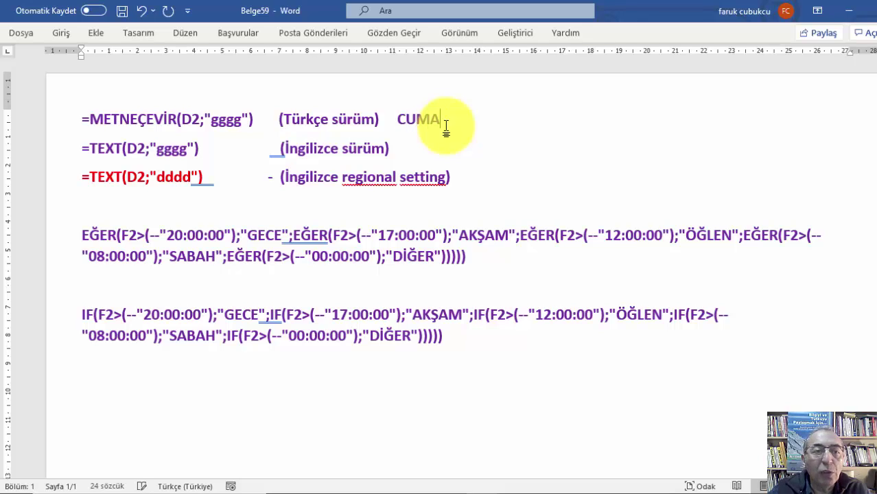
left_click(275, 265)
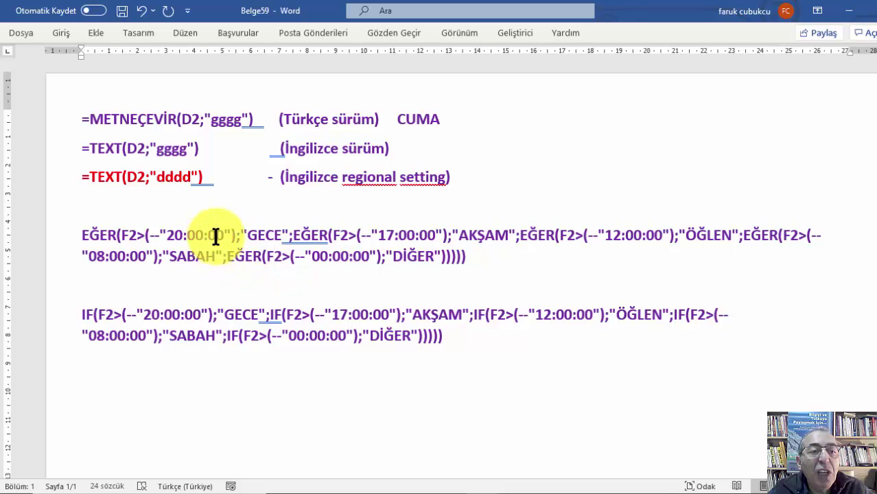
double_click(263, 236)
double_click(488, 237)
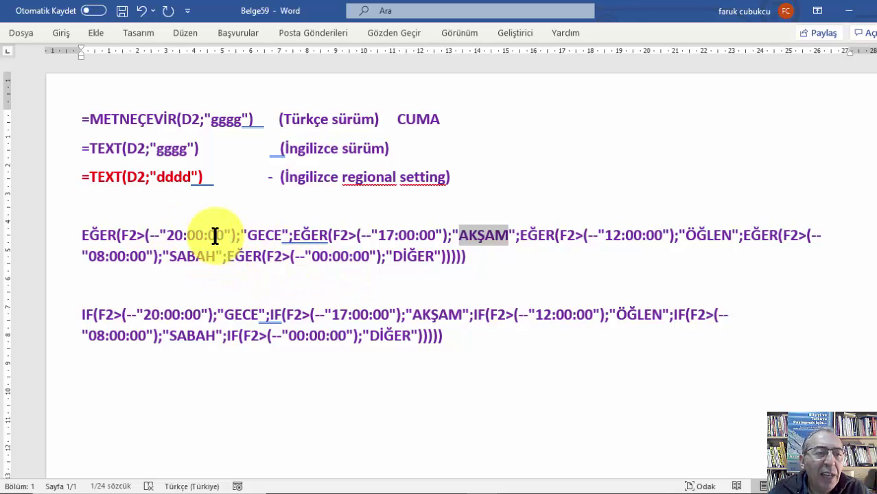
left_click(160, 235)
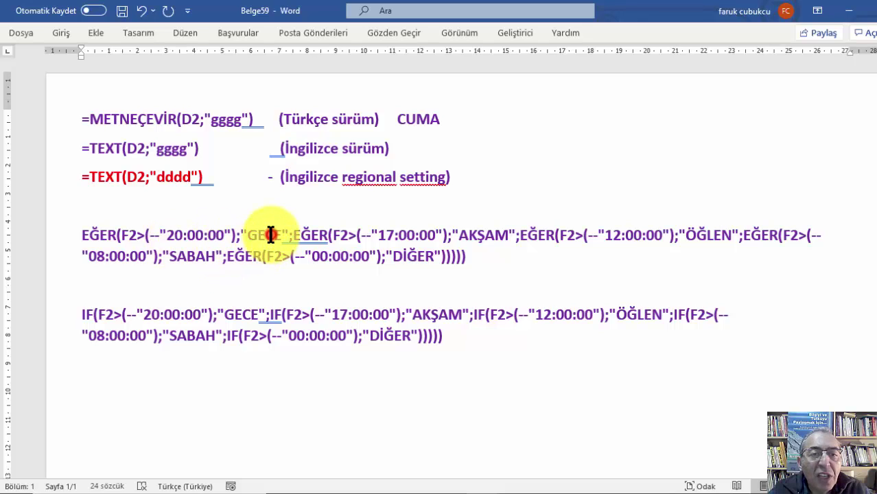
double_click(272, 234)
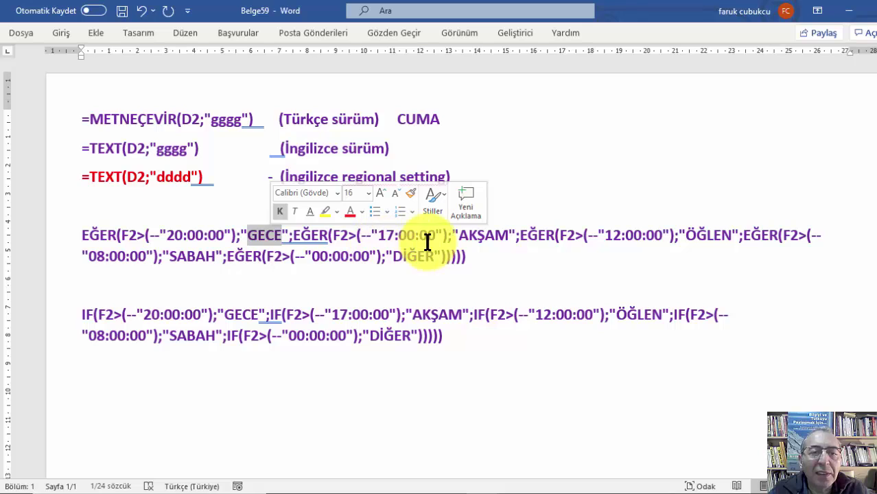
double_click(475, 237)
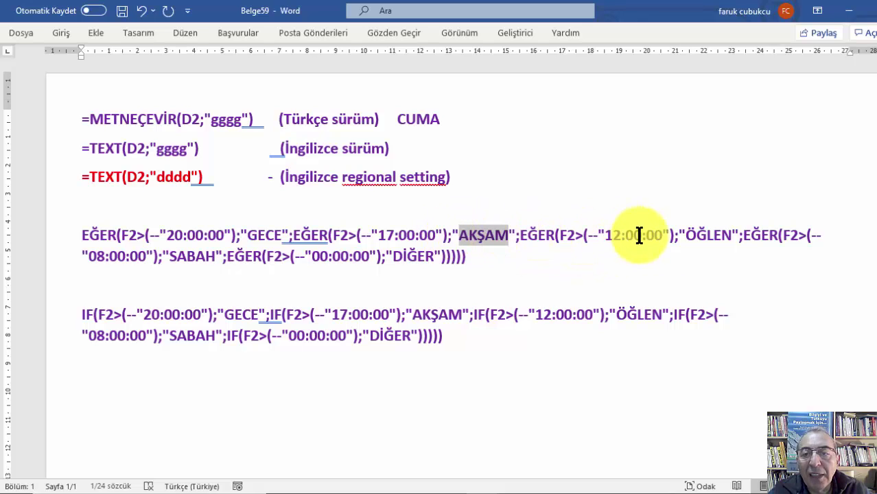
double_click(711, 235)
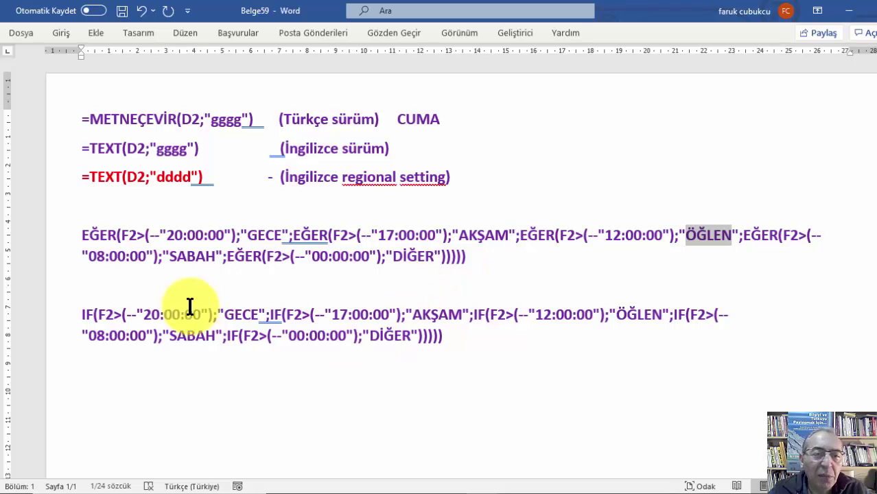
Highlight the English IF formula paragraph, then go to Excel's SİPARİŞLER sheet
triple_click(447, 337)
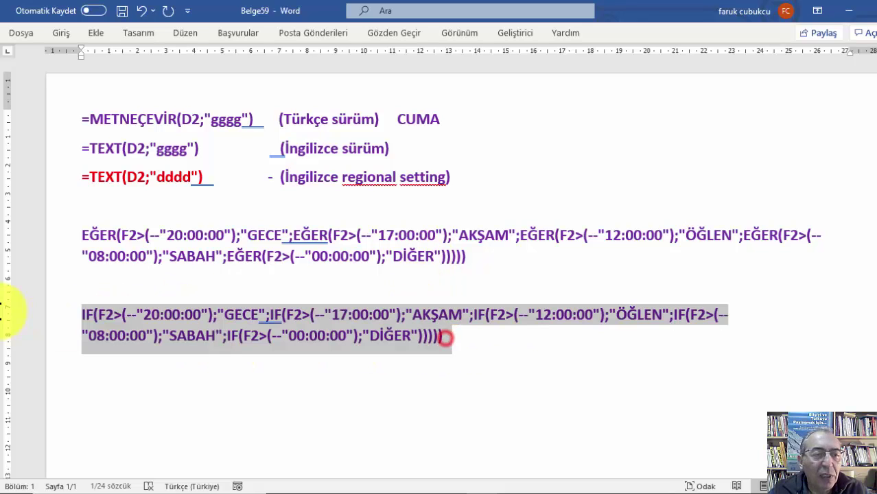
left_click(224, 234)
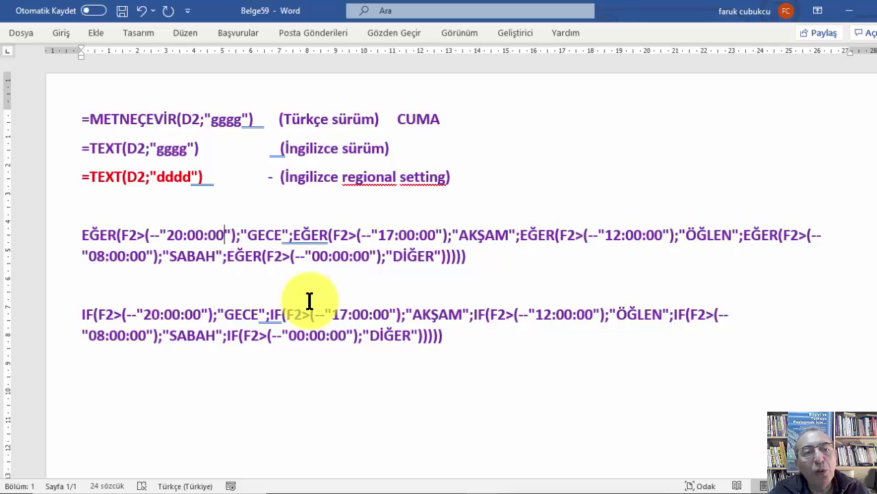
key("alt+Tab")
scroll(336, 334, "down", 1)
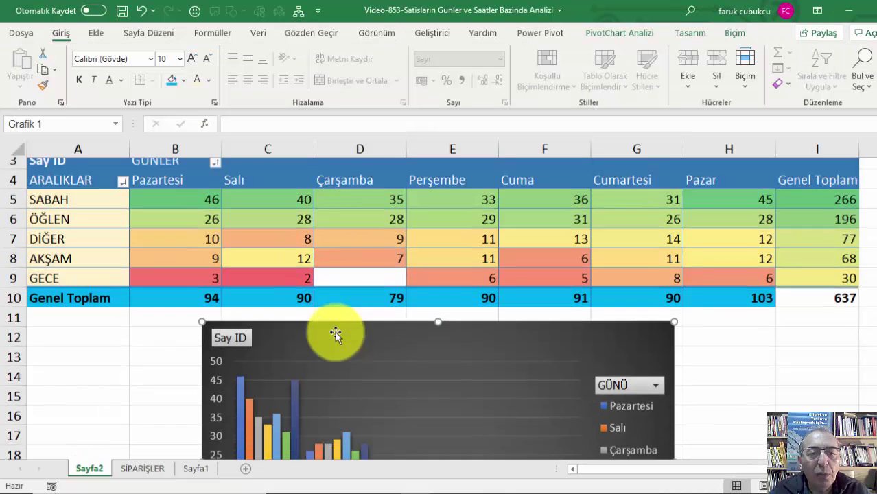
scroll(336, 334, "down", 3)
scroll(335, 336, "up", 4)
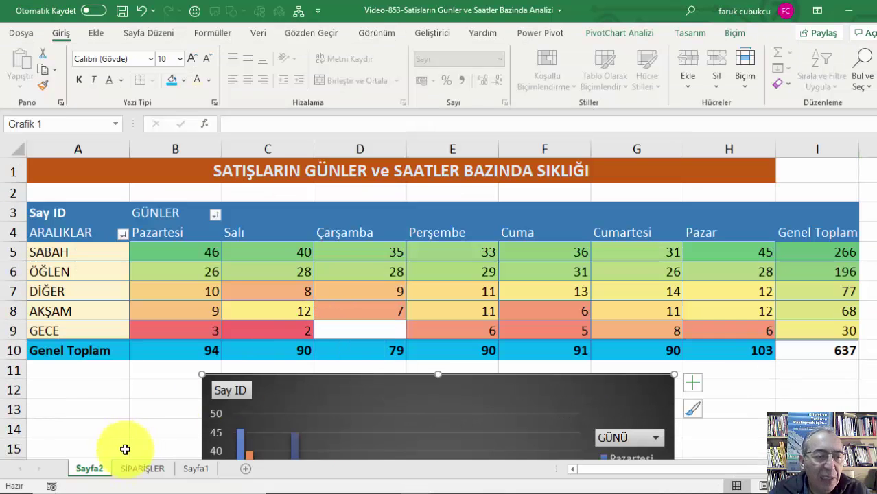
left_click(137, 469)
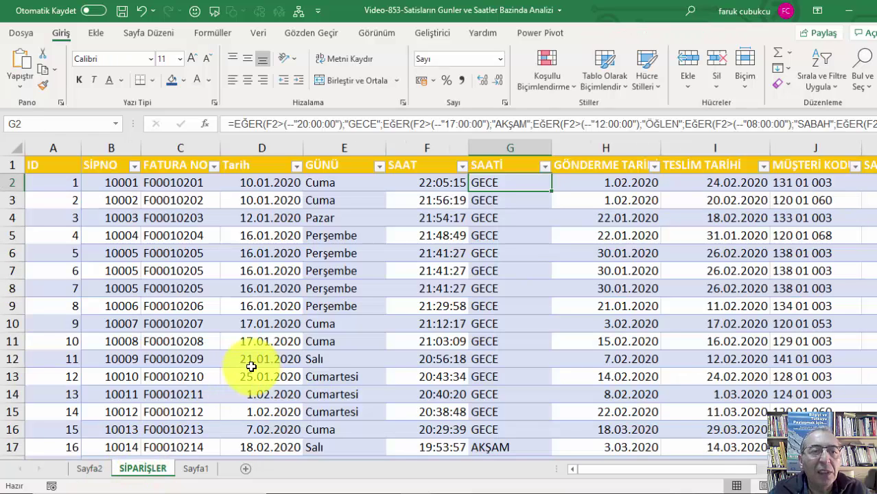
Select E2 down to the last row, delete the weekday formulas, and return to the top
left_click(345, 184)
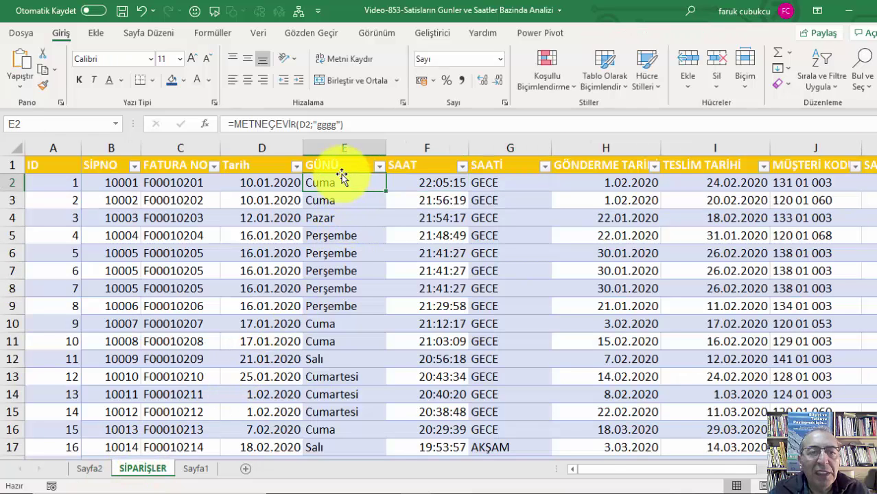
key("ctrl+shift+Down")
key("Delete")
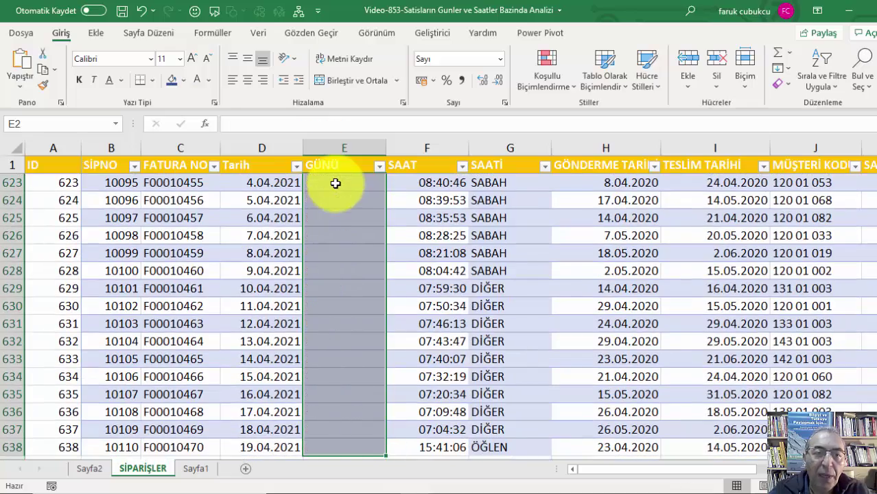
scroll(441, 244, "up", 1)
scroll(439, 245, "up", 6)
scroll(405, 226, "up", 7)
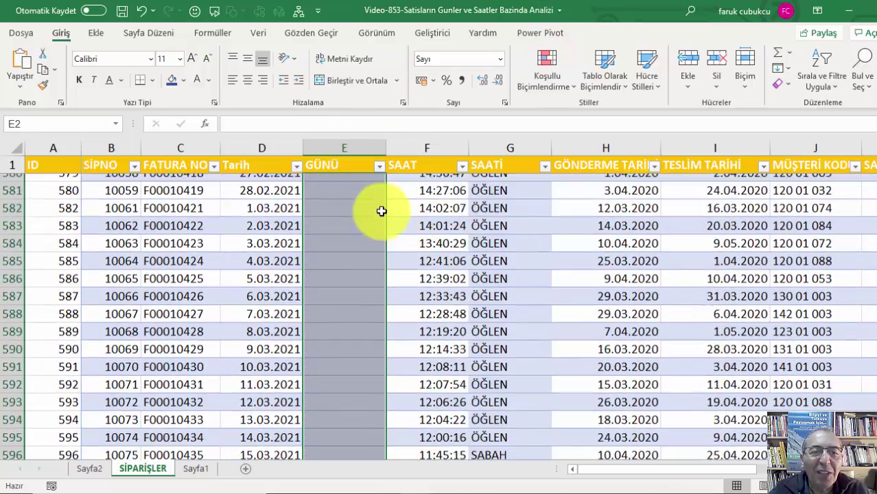
scroll(363, 210, "up", 13)
scroll(346, 212, "up", 13)
scroll(345, 213, "up", 7)
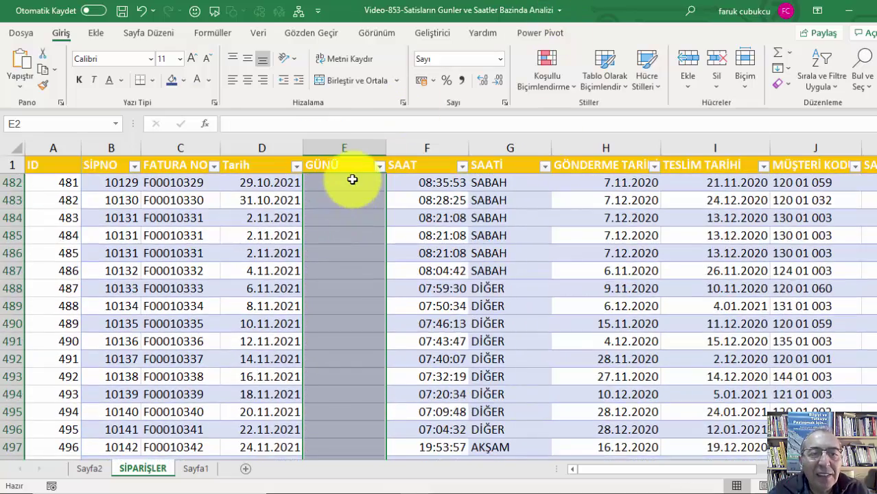
left_click(352, 182)
left_click(343, 214)
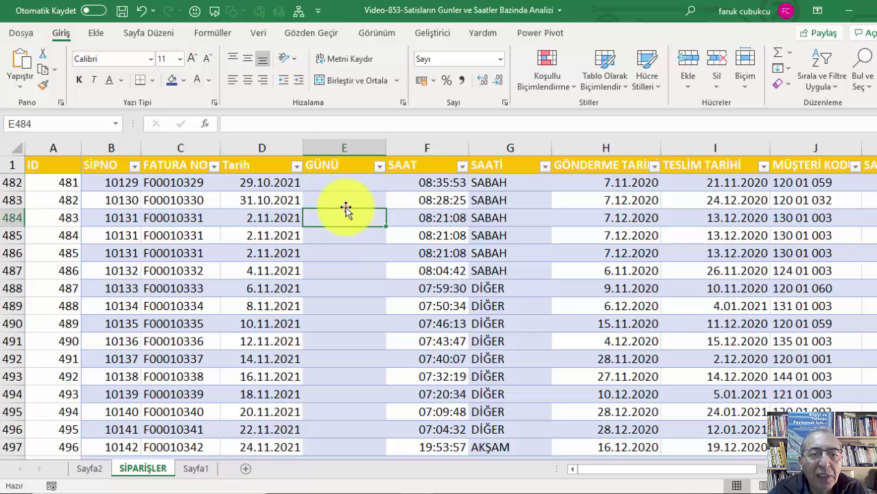
key("ctrl+Up")
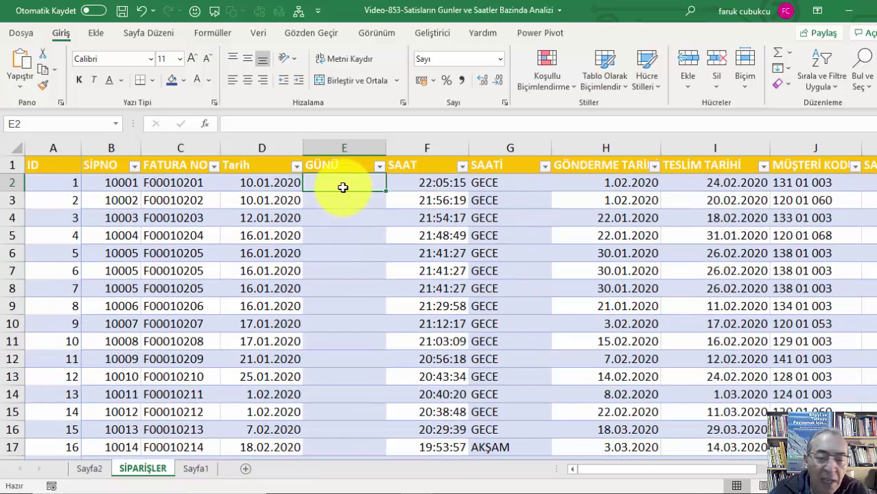
Enter =METNEÇEVİR(D2;"GGGG") in E2 to get the first order's weekday name
scroll(344, 187, "up", 1)
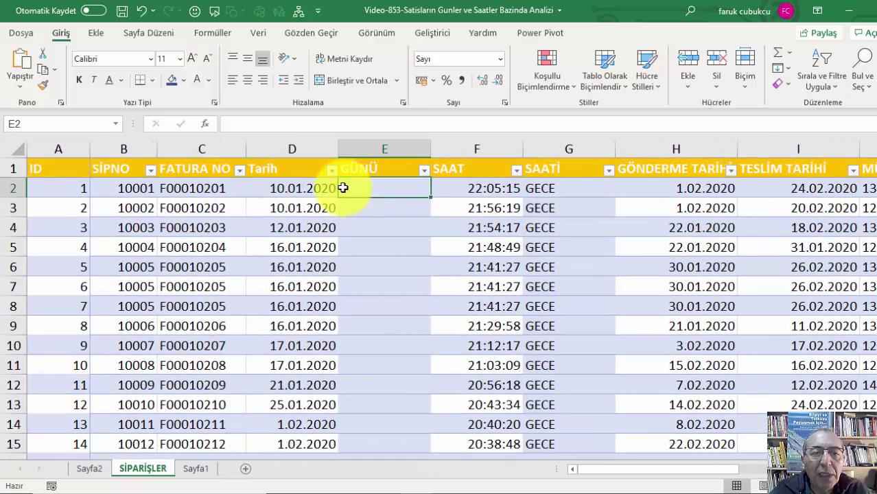
type("=")
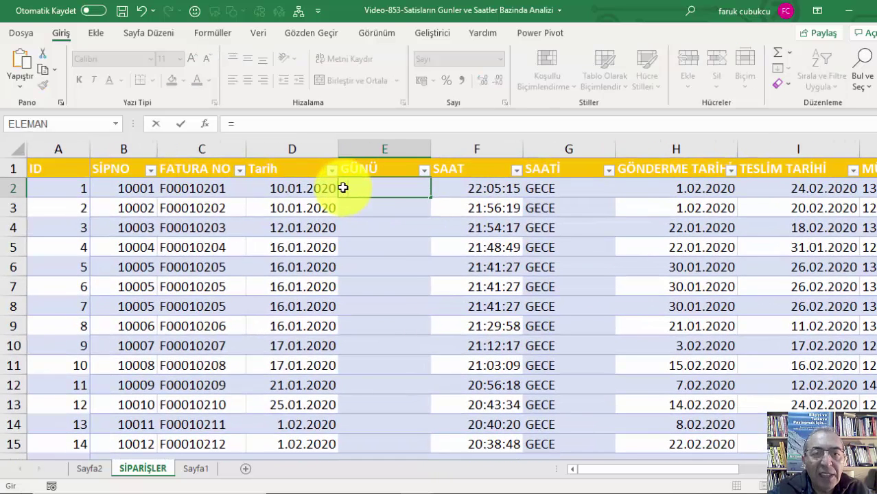
type("me")
key("Down")
key("Tab")
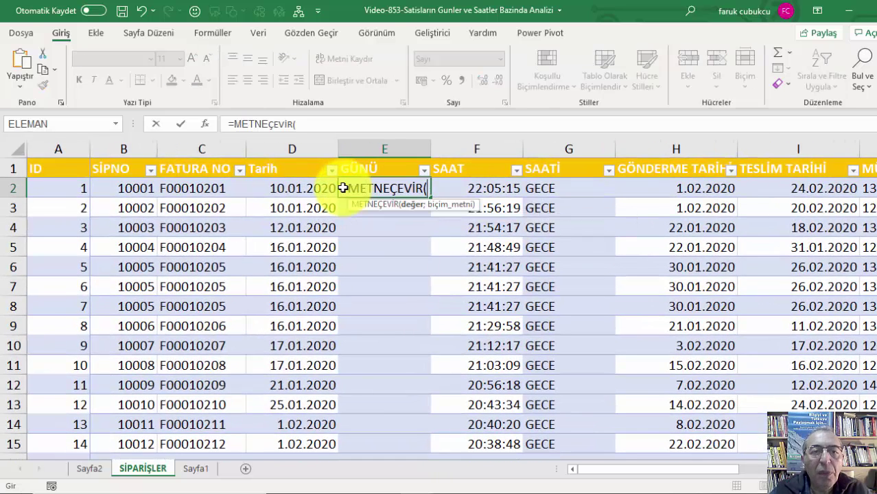
left_click(321, 187)
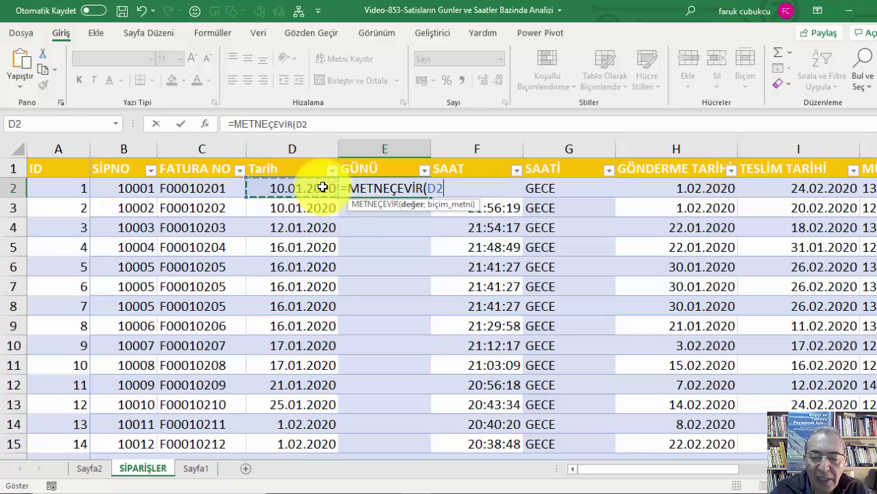
type(";")
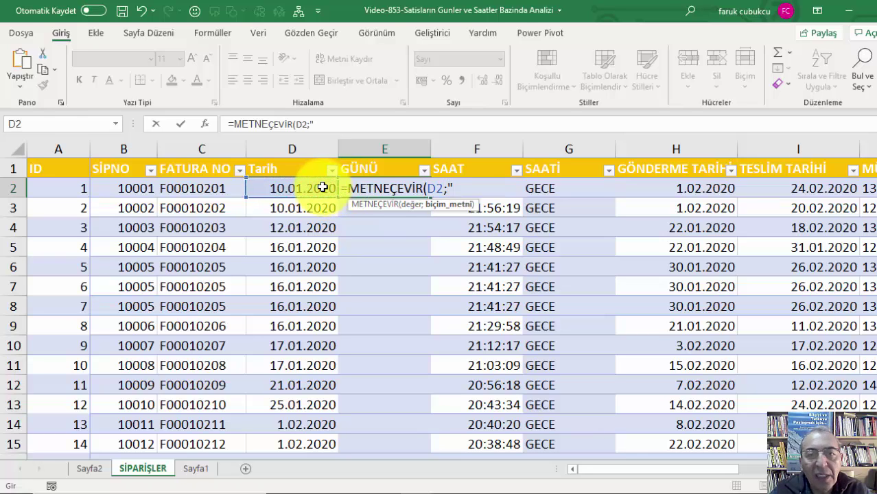
type("GGGG")
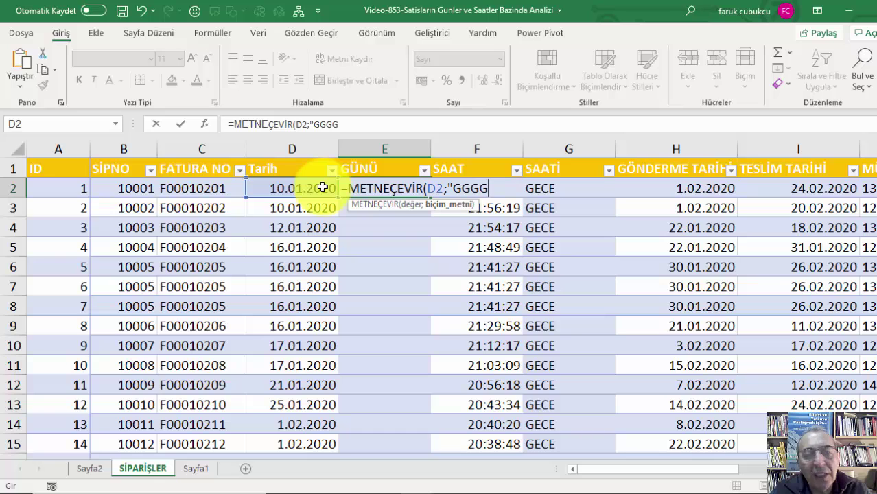
type("\")")
key("Return")
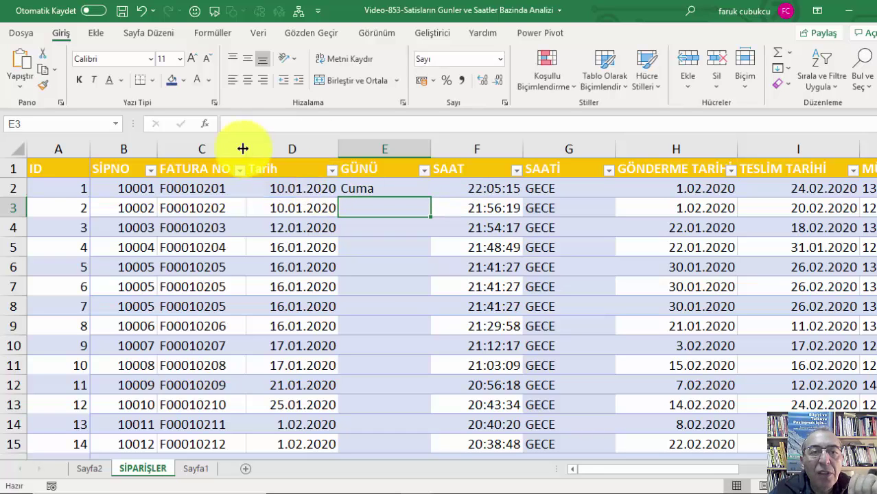
Fill the weekday formula down column E and check the results
left_click(407, 188)
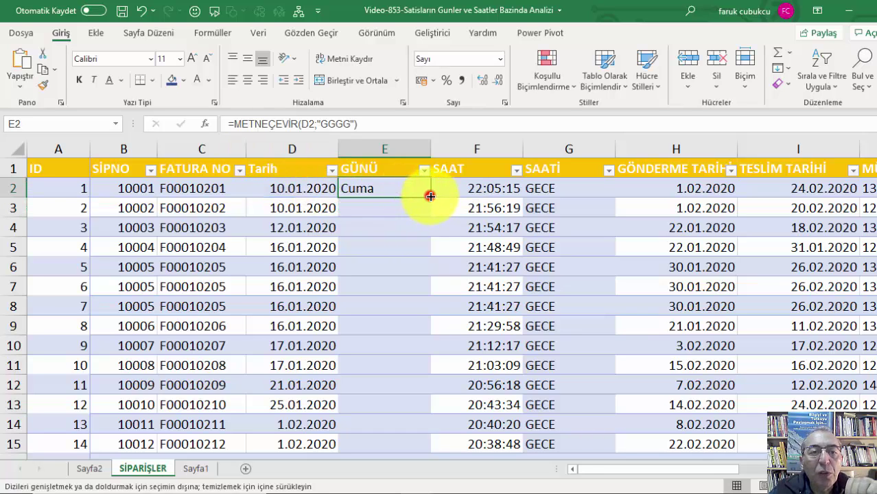
double_click(428, 197)
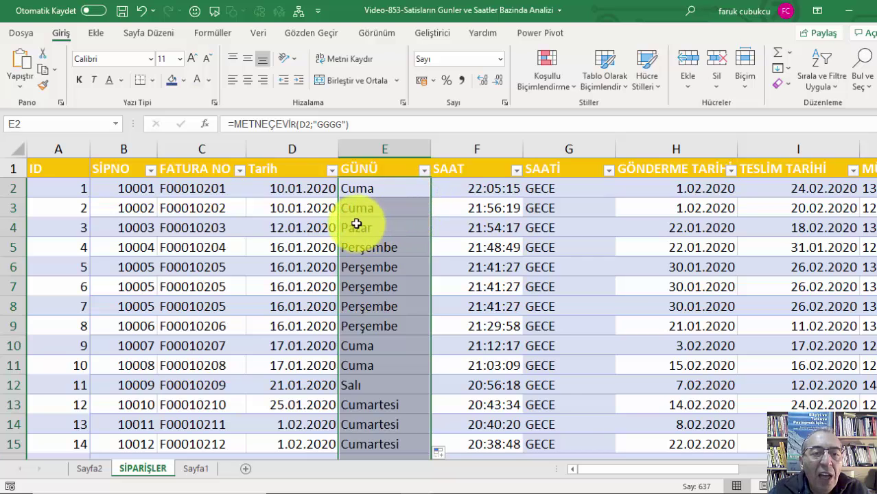
scroll(352, 231, "down", 4)
scroll(352, 231, "down", 1)
scroll(351, 232, "up", 4)
scroll(352, 231, "up", 2)
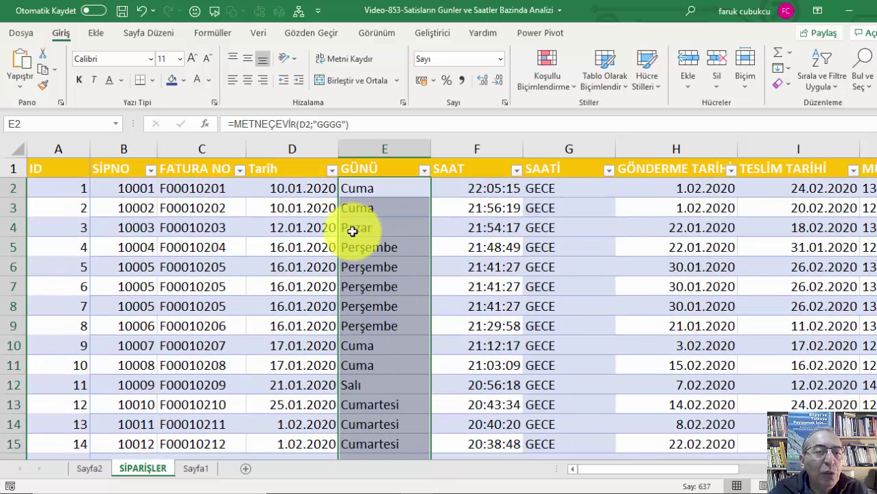
left_click(397, 186)
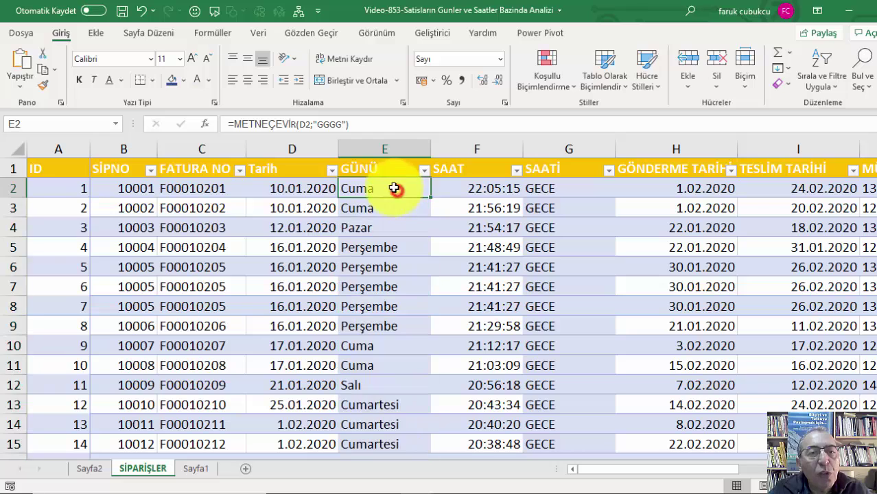
left_click(388, 165)
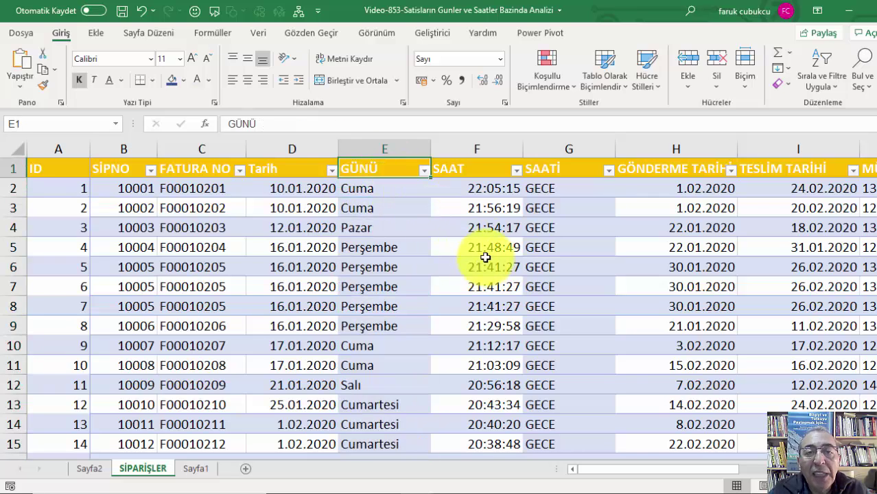
Select G2 down to G638, delete the time-band labels, and jump back to G2
left_click(485, 188)
left_click(477, 227)
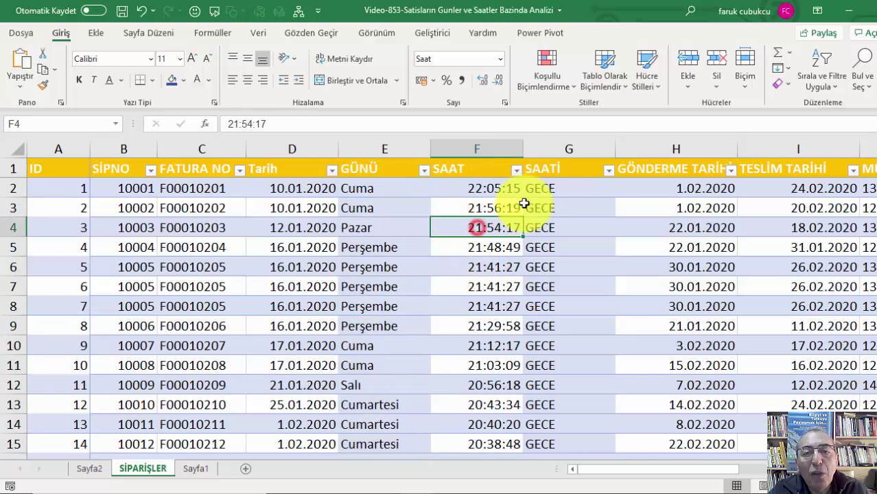
left_click(558, 188)
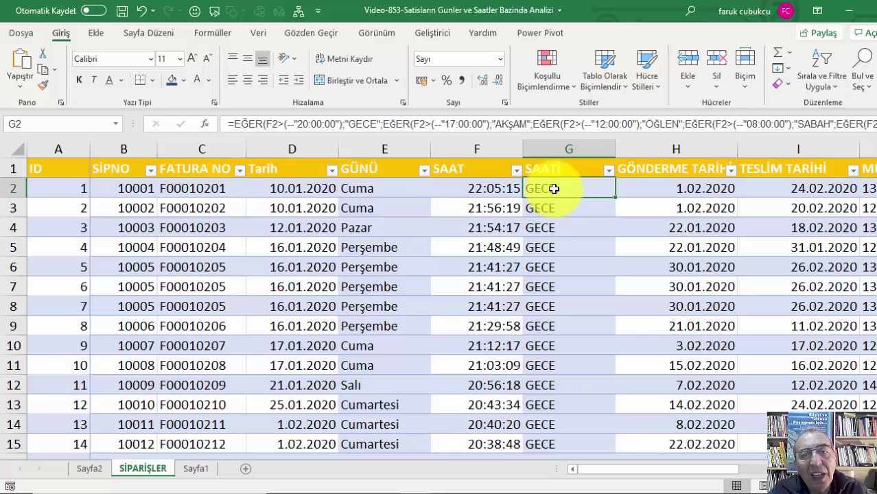
key("ctrl+shift+Down")
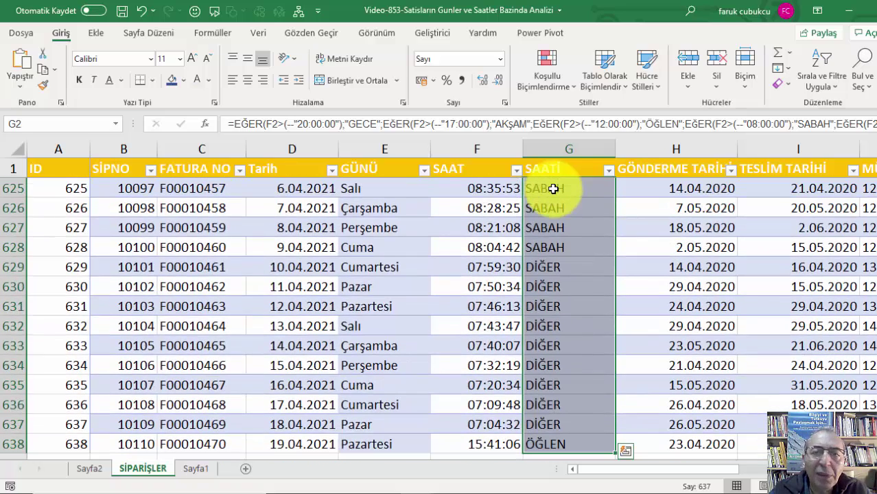
key("Delete")
scroll(544, 191, "up", 7)
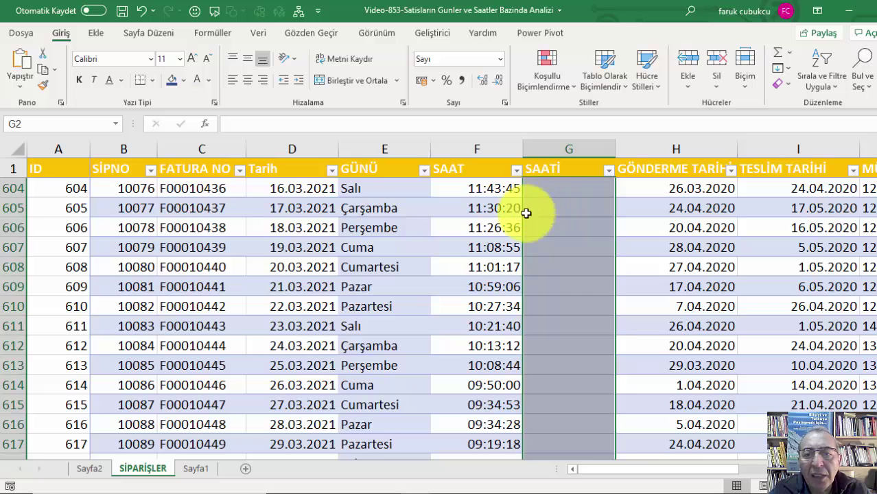
left_click(565, 245)
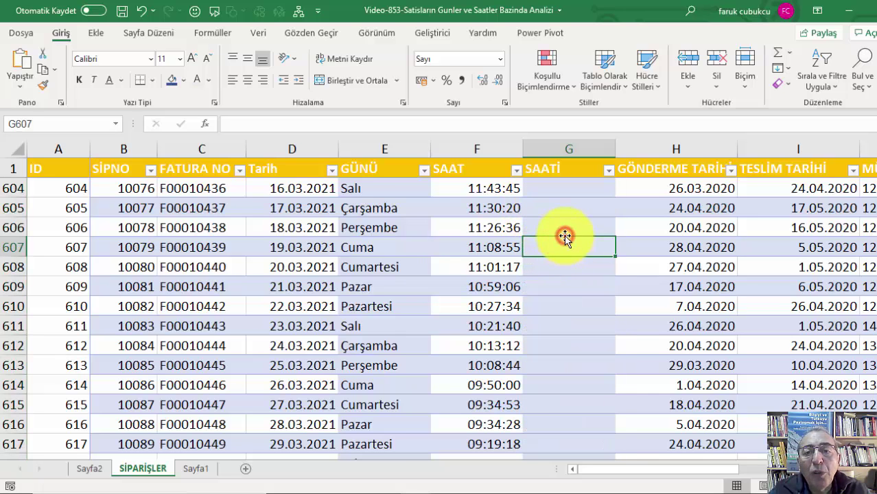
key("ctrl+Up")
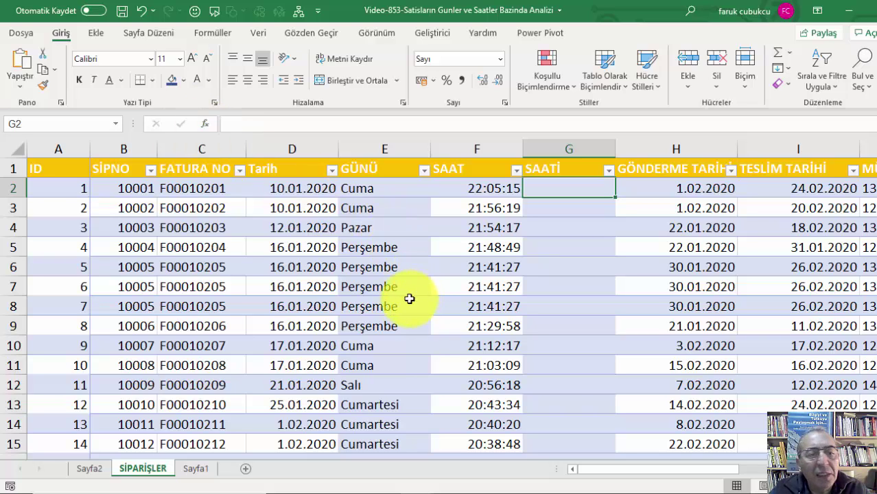
Add a leading = to the EĞER and IF formula lines in Word, then return to Excel
key("alt+Tab")
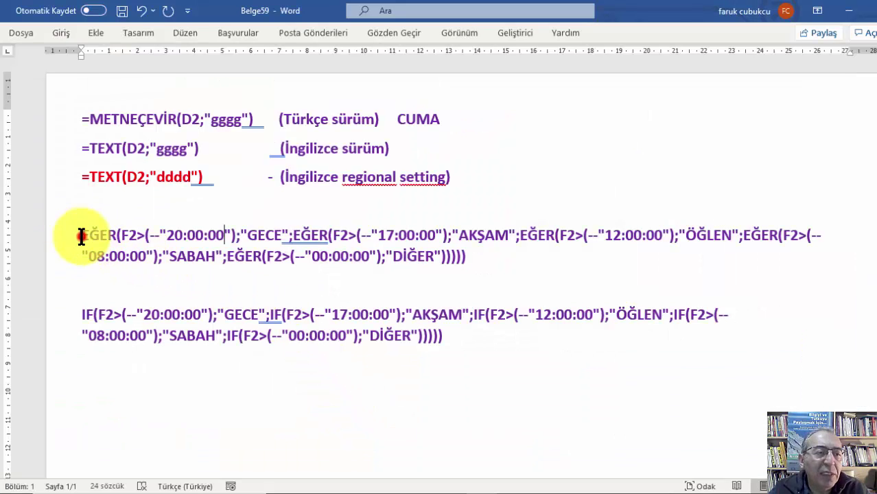
left_click(81, 235)
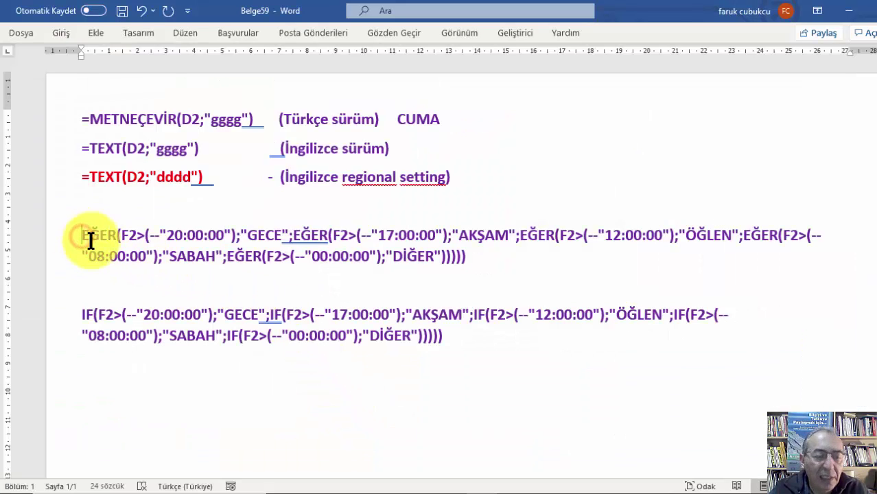
type("=")
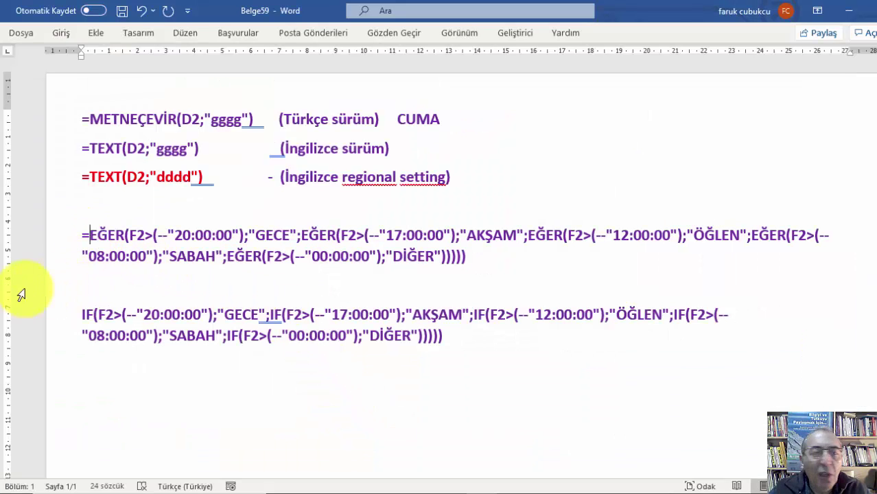
left_click(78, 314)
type("=")
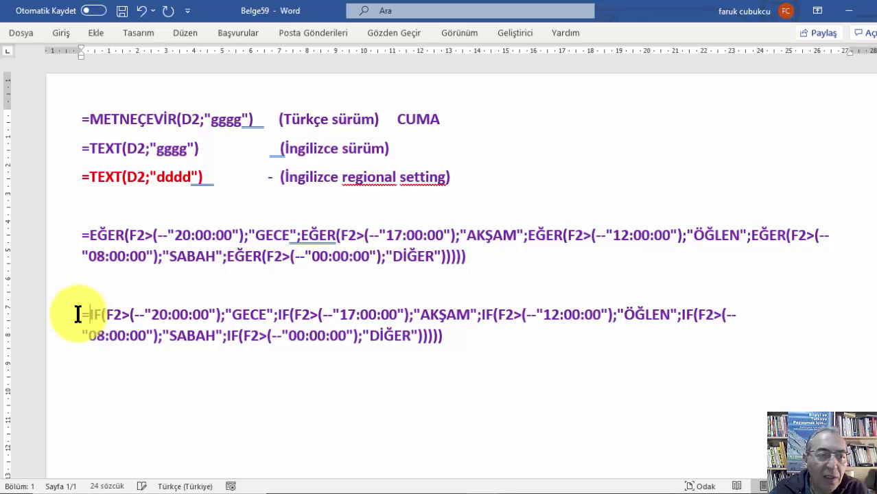
key("alt+Tab")
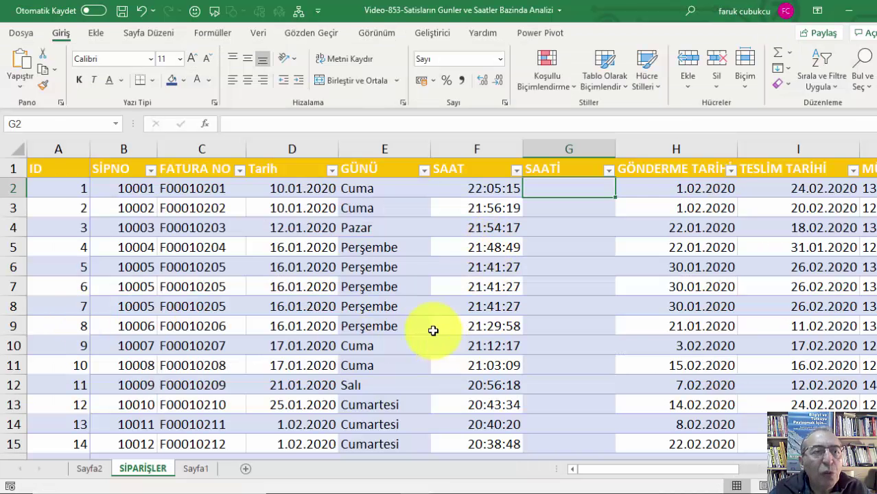
Insert EĞER into G2 from the Tümü function category, with F2 as the logical test
left_click(204, 123)
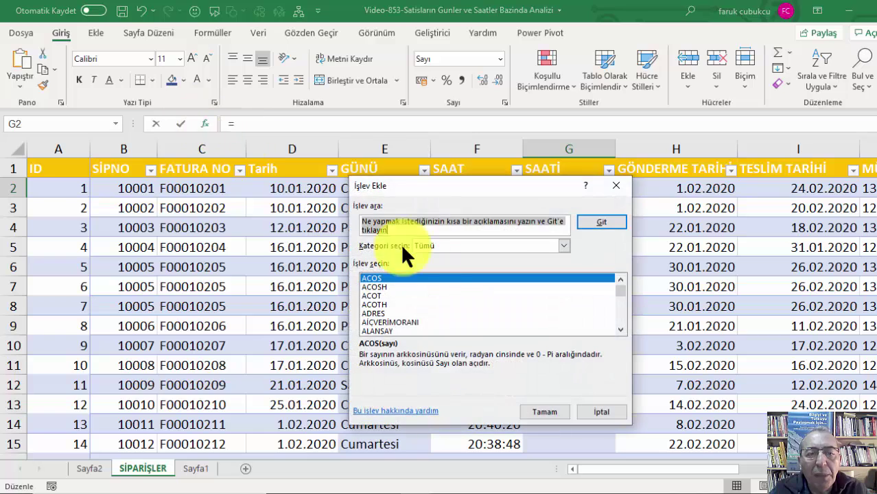
left_click(440, 239)
left_click(439, 261)
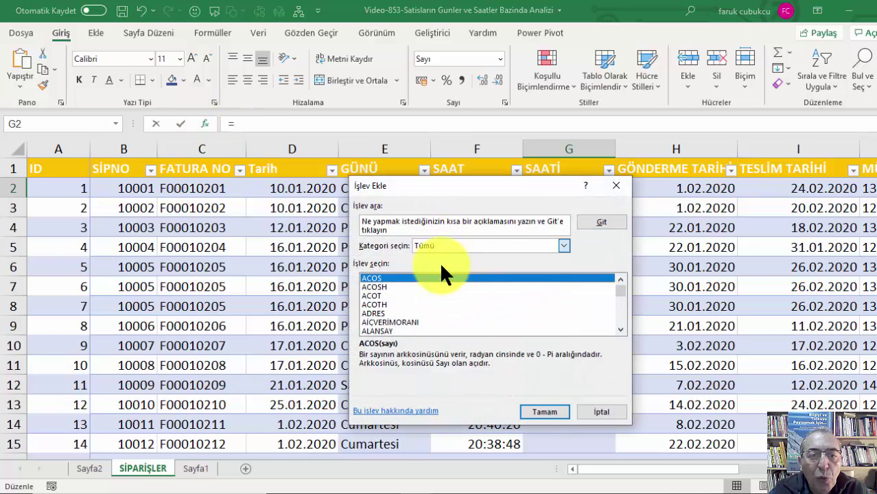
left_click(432, 245)
left_click(434, 254)
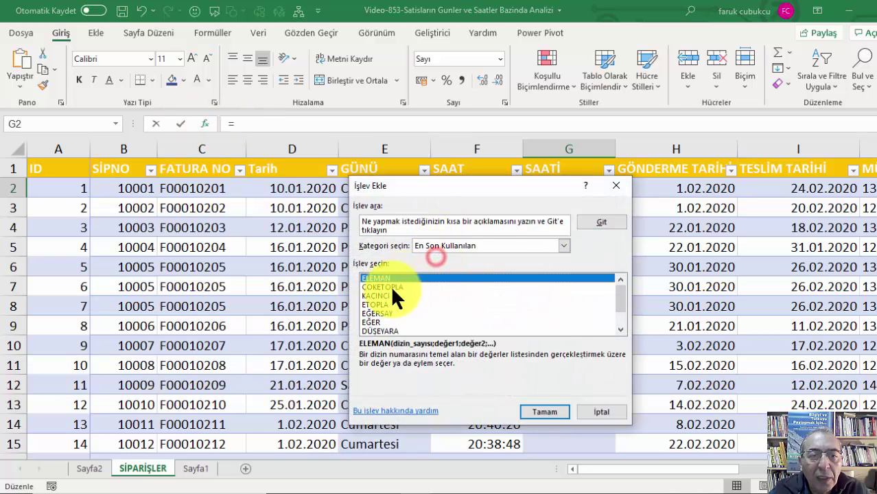
left_click(438, 241)
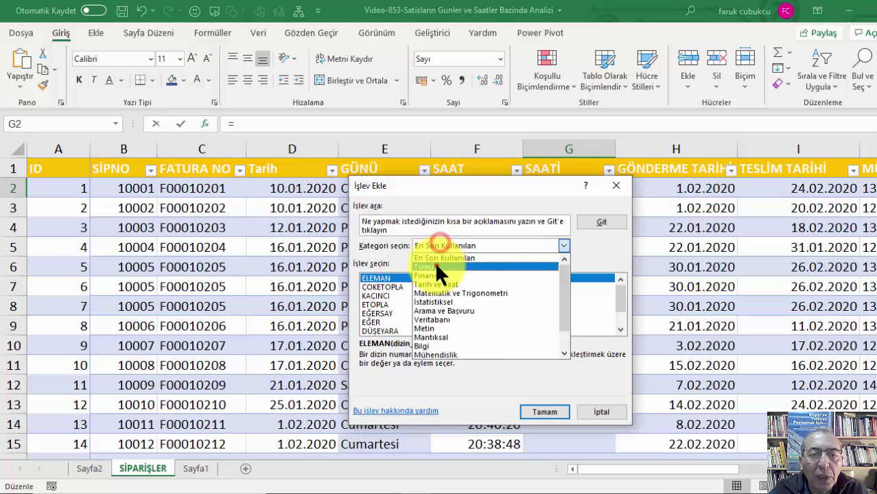
left_click(436, 264)
left_click(391, 296)
type("eğer")
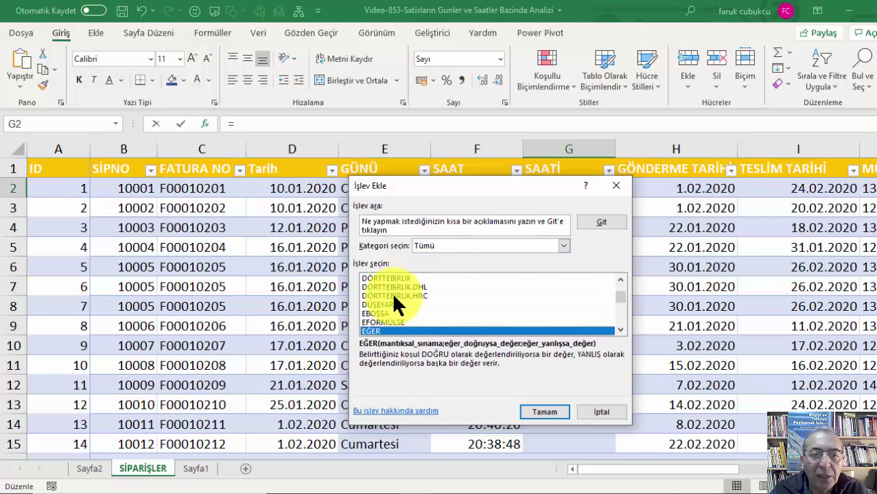
left_click(542, 410)
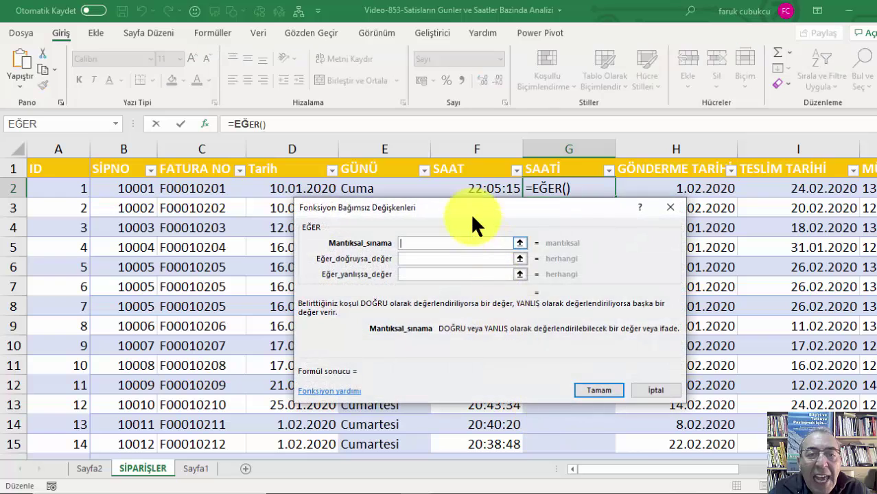
left_click(479, 188)
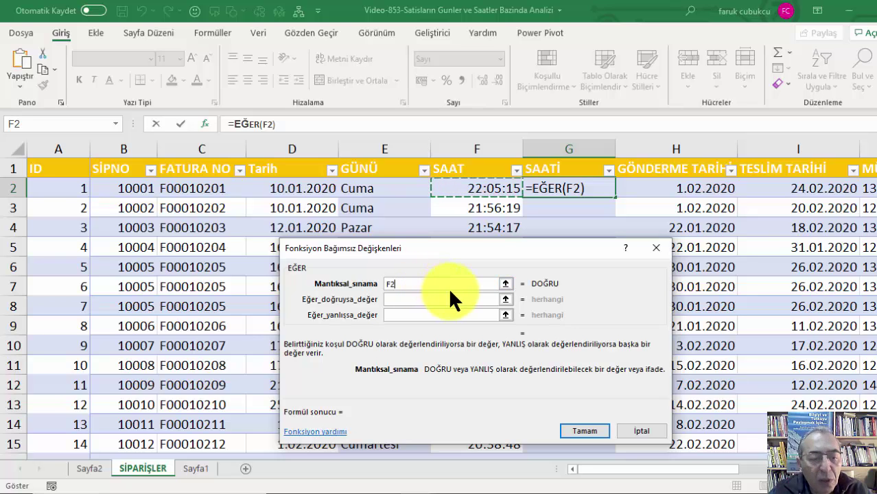
After checking the Word notes, type >22: into the condition and insert -- after F2>
key("alt+Tab")
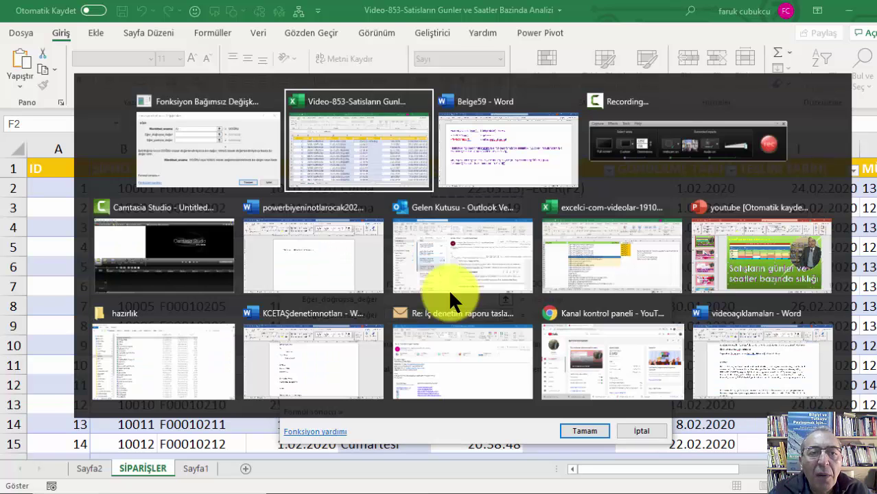
key("alt+Tab")
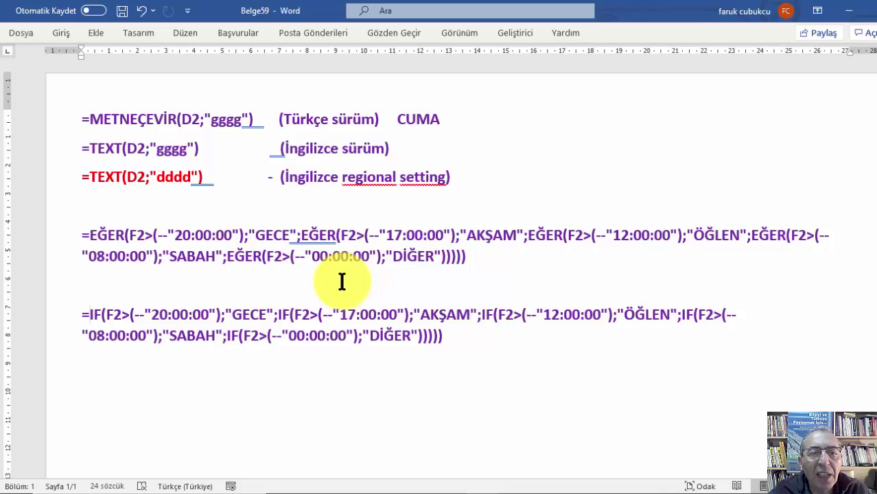
key("alt+Tab")
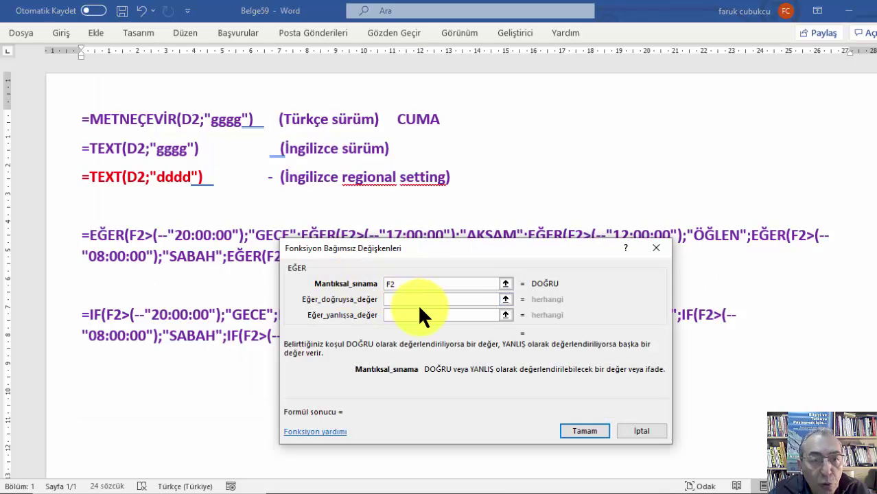
type(">")
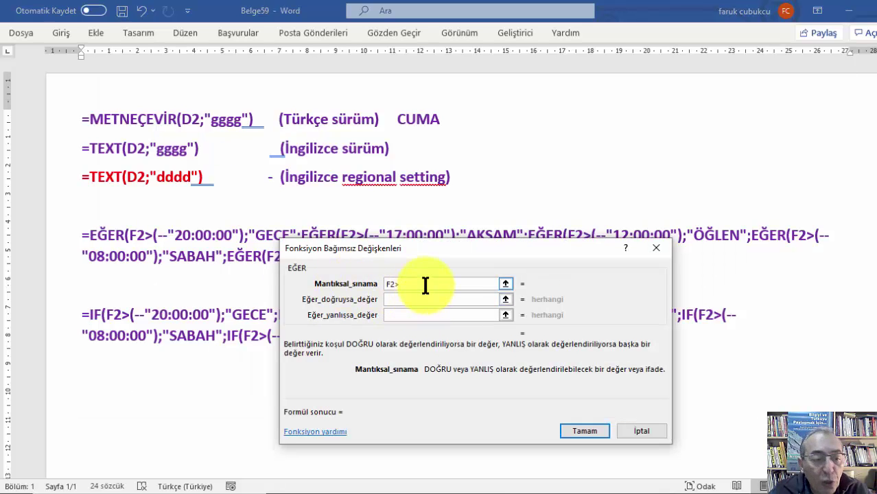
type("22")
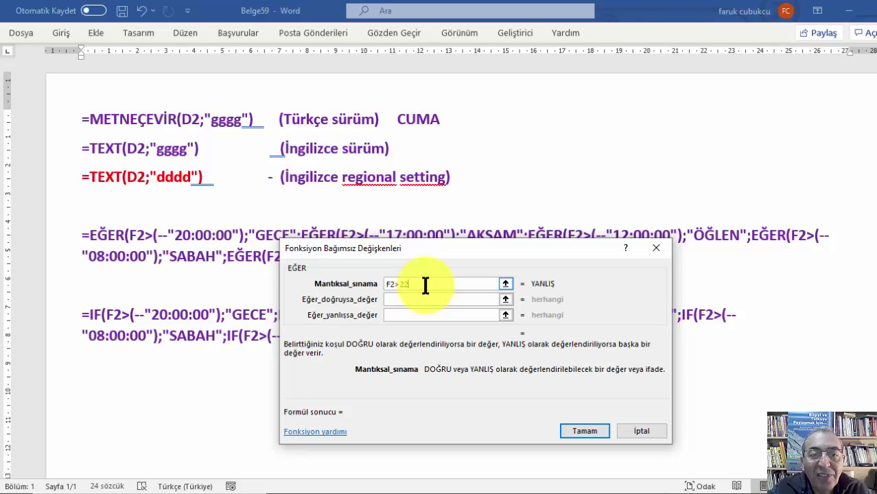
type(":00:00")
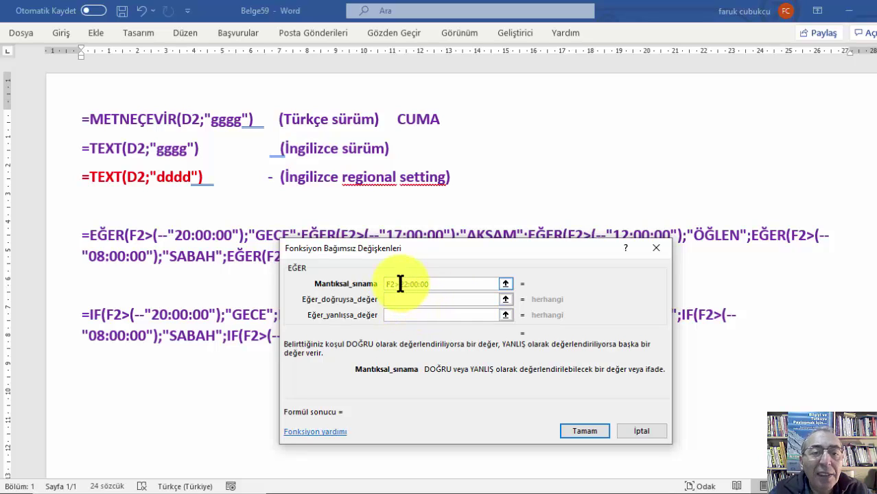
left_click(399, 284)
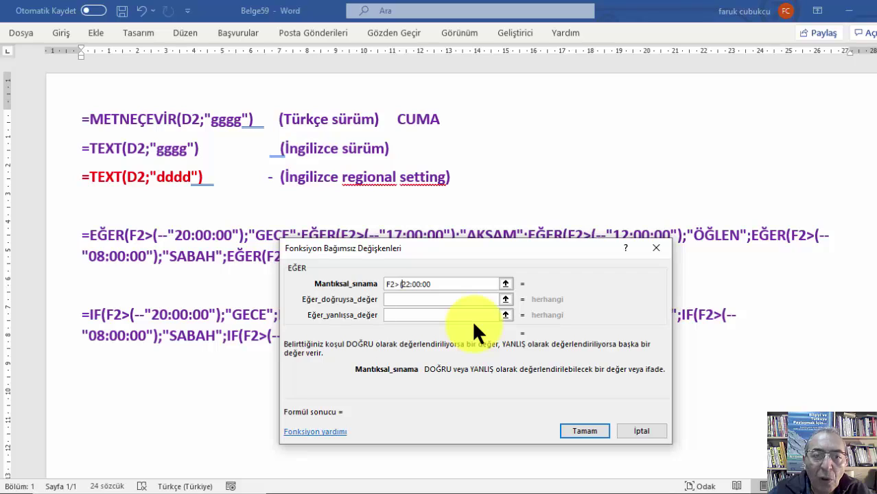
type("-")
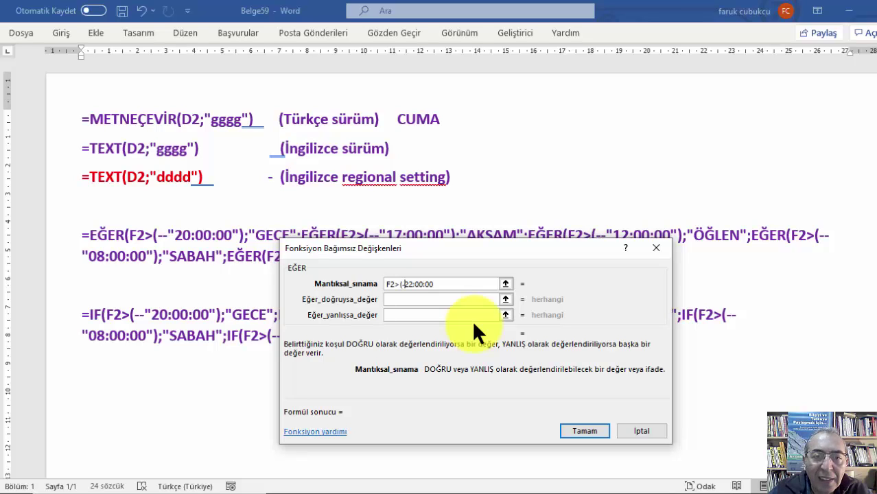
type("-")
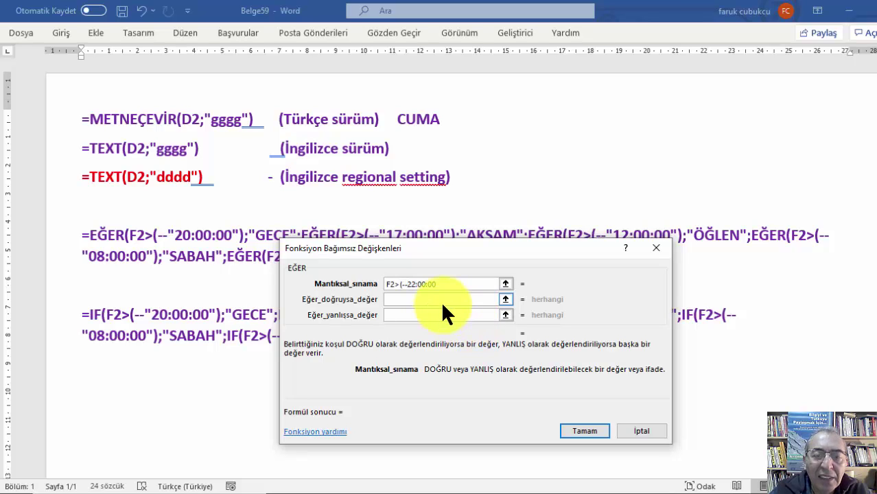
Add the closing quote so the condition reads F2>(--"22:00:00"), then return to Excel
key("alt+Tab")
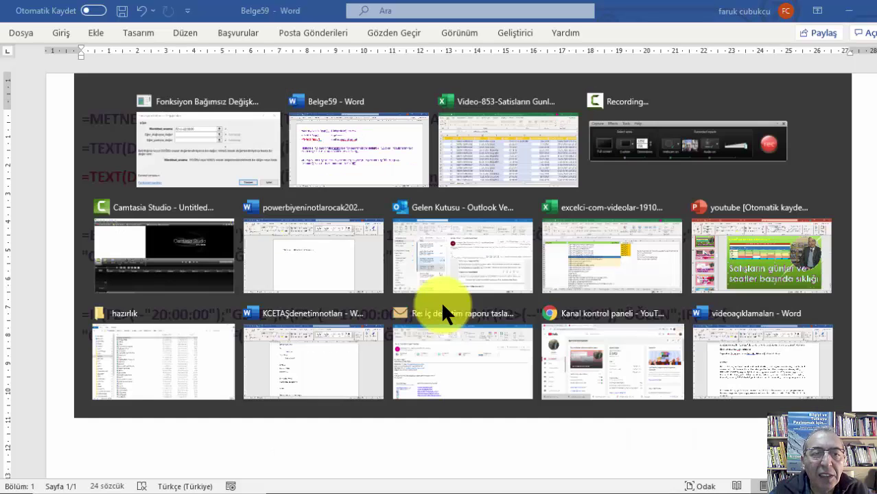
key("alt+Tab")
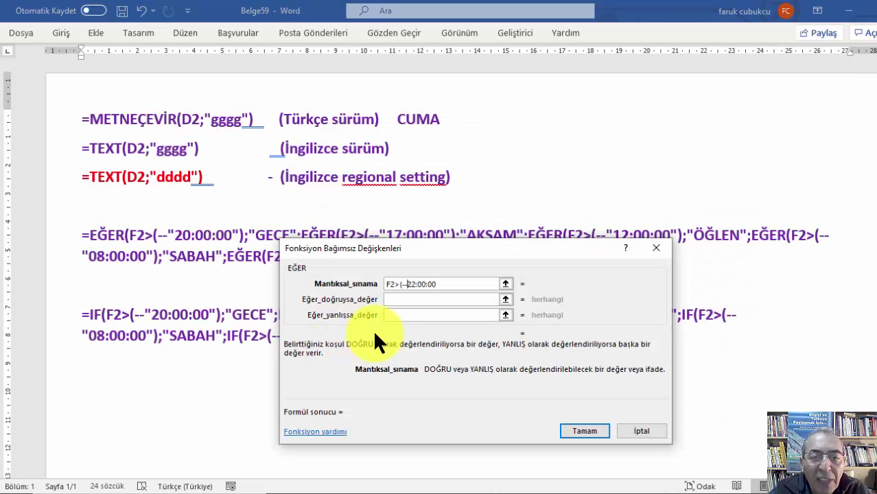
left_click(466, 284)
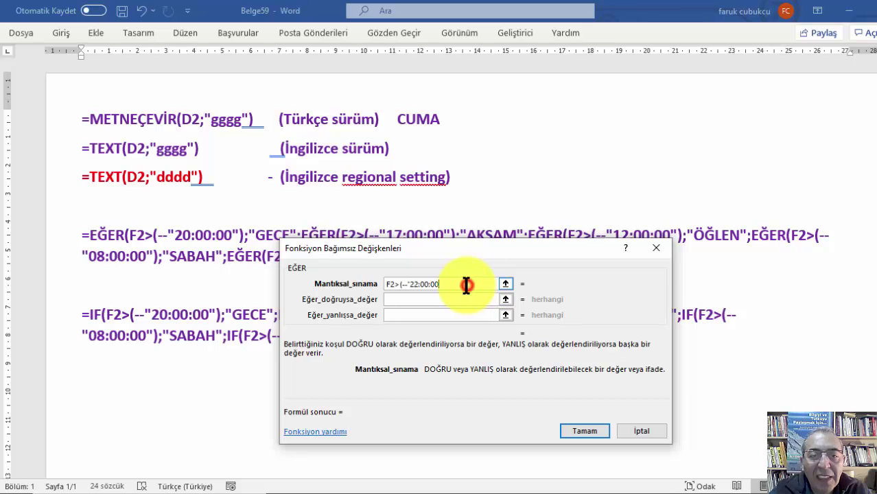
type("\"")
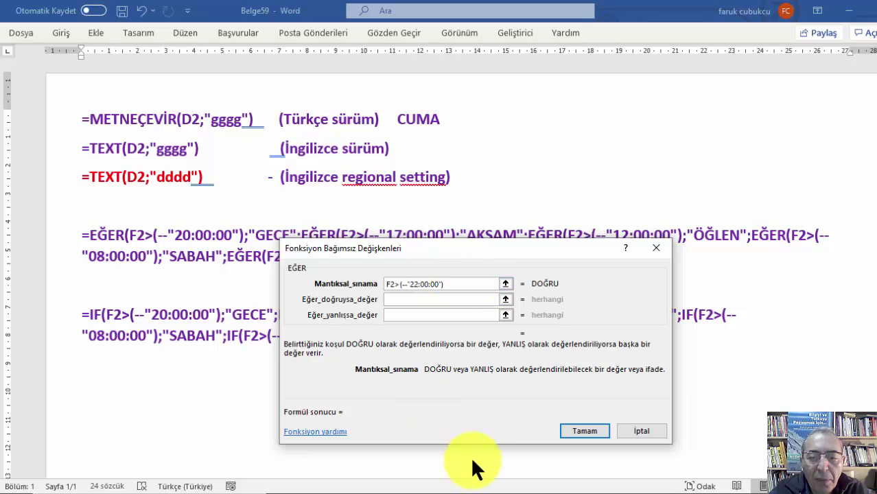
key("alt+Tab")
key("super+plus")
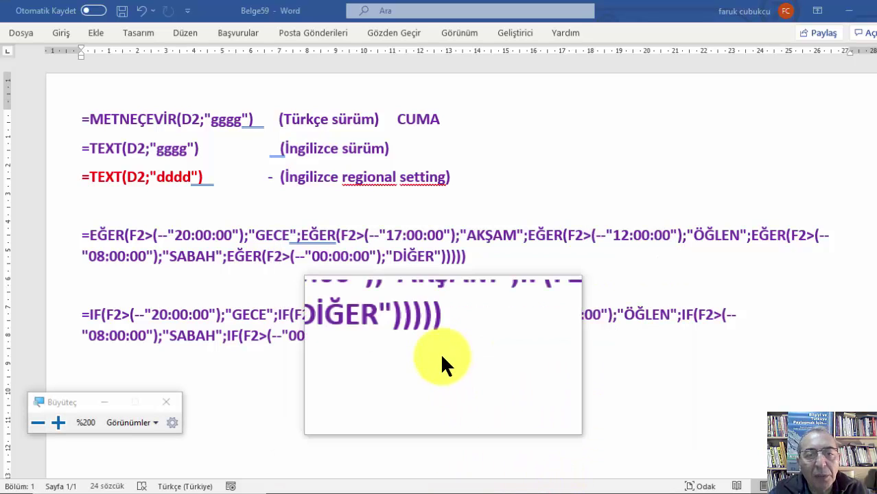
key("alt+Tab")
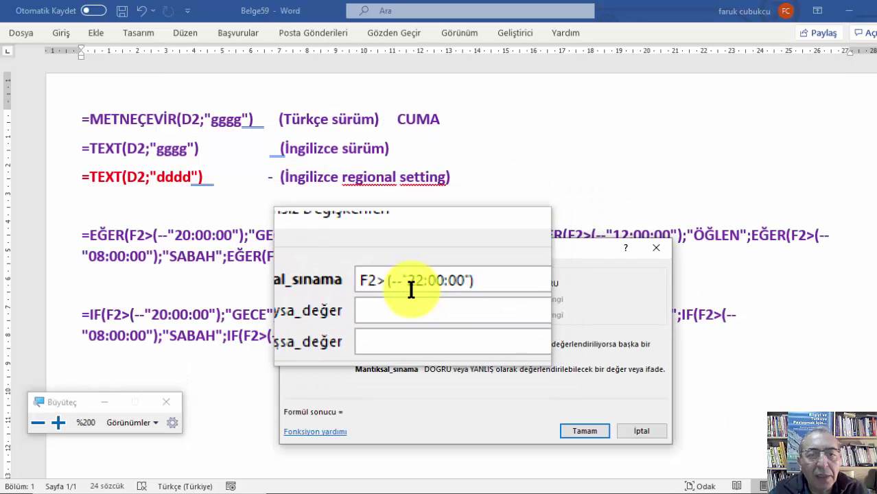
key("alt+Tab")
key("Tab")
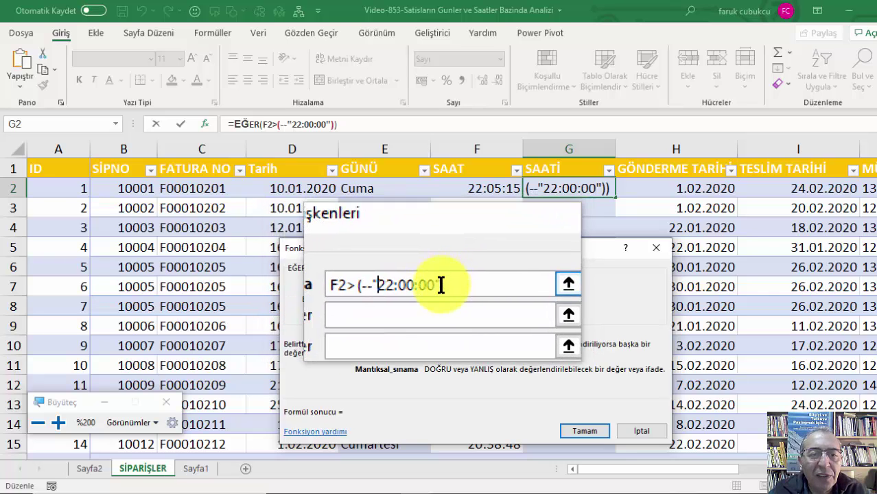
Close the magnifier and enter GECE as the value-if-true
key("alt+Tab")
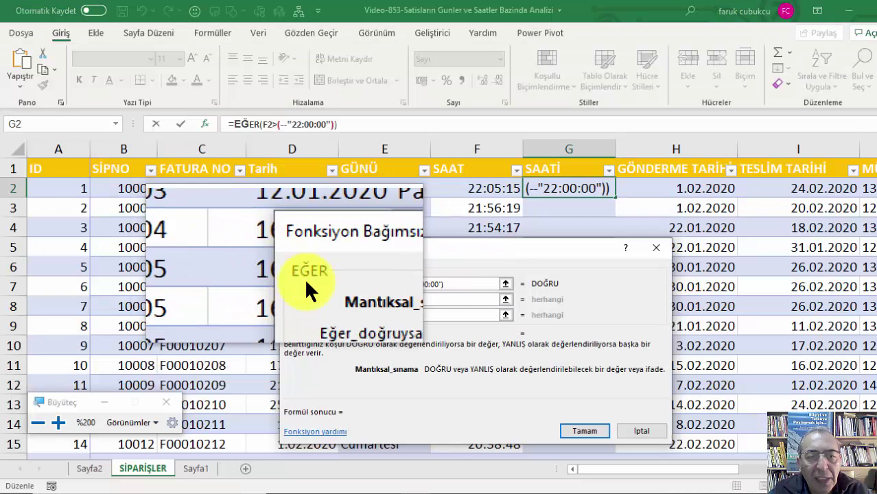
left_click(168, 400)
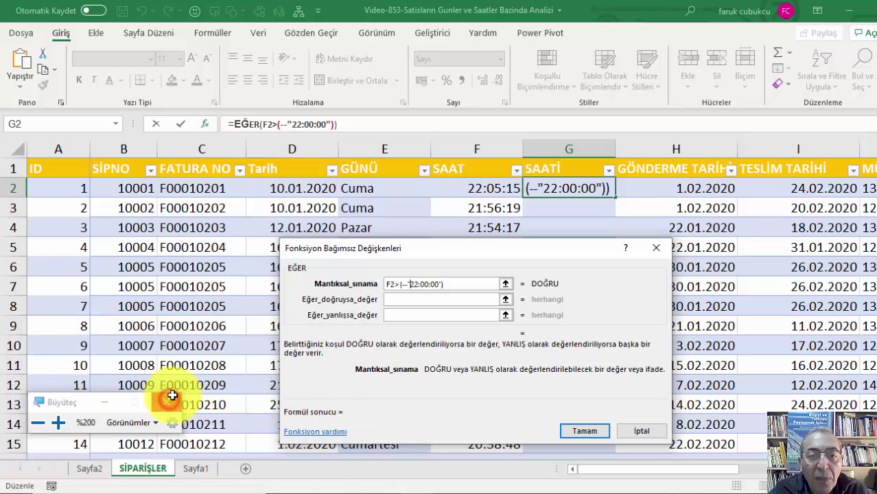
left_click(402, 299)
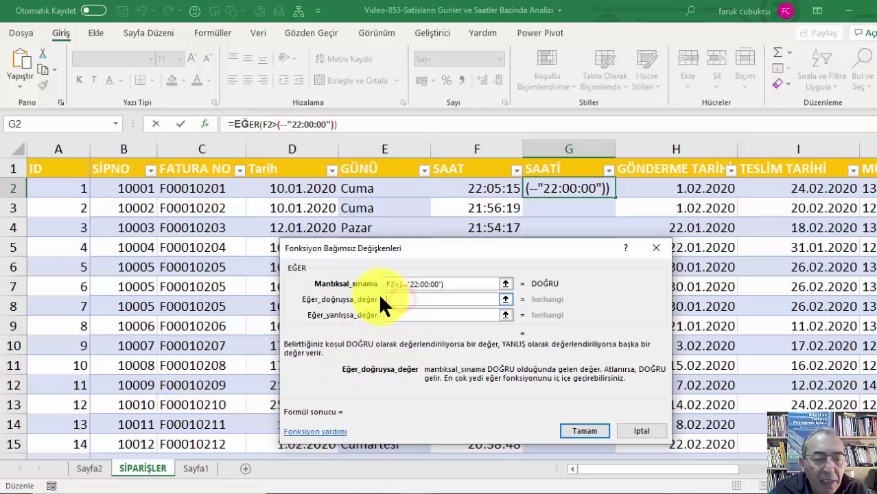
type("GE")
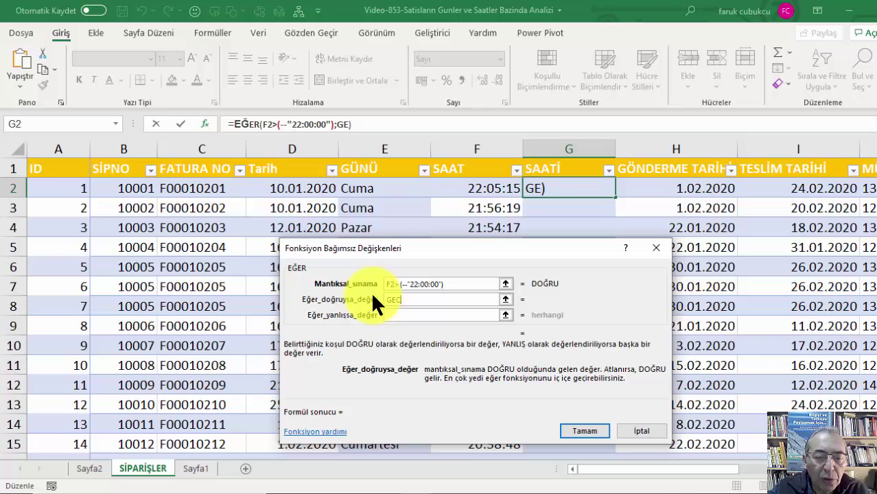
type("CE")
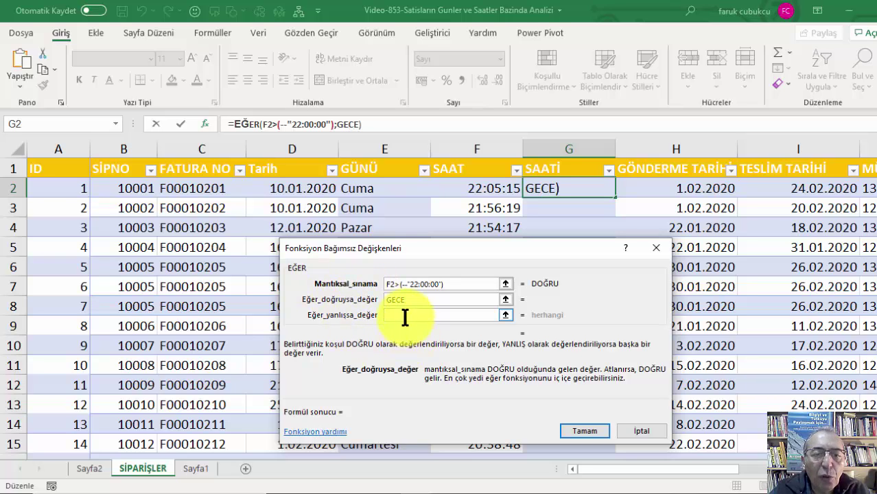
left_click(404, 315)
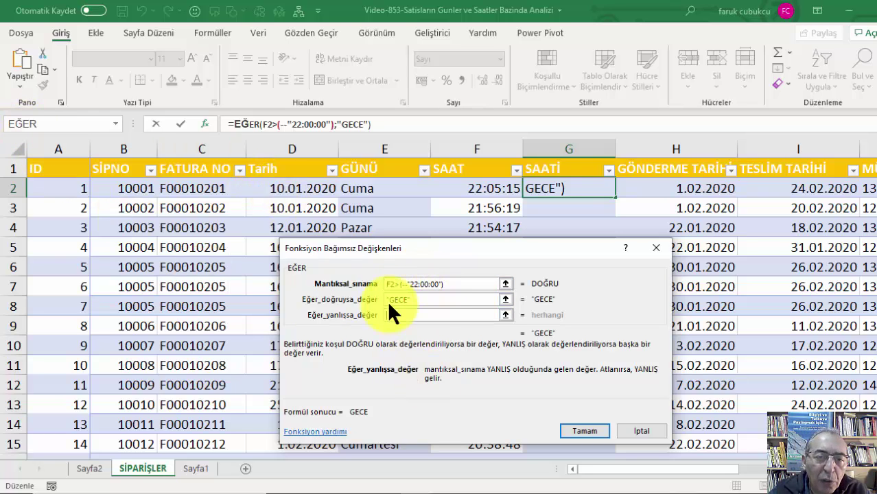
Nest another EĞER, then abandon the unfinished formula with Esc
left_click(18, 123)
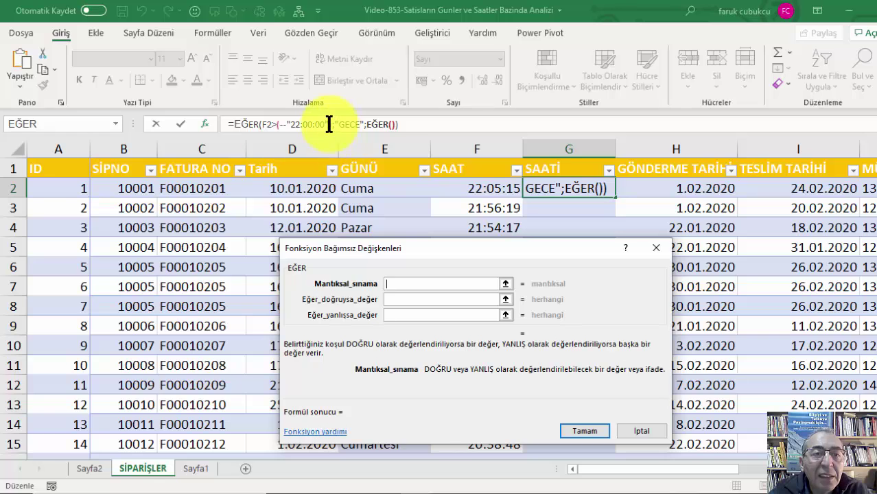
left_click_drag(332, 120, 264, 121)
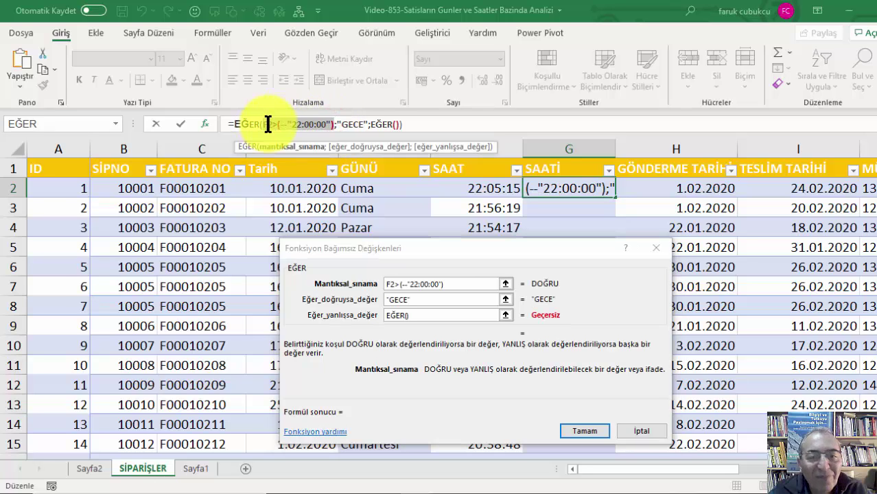
key("Escape")
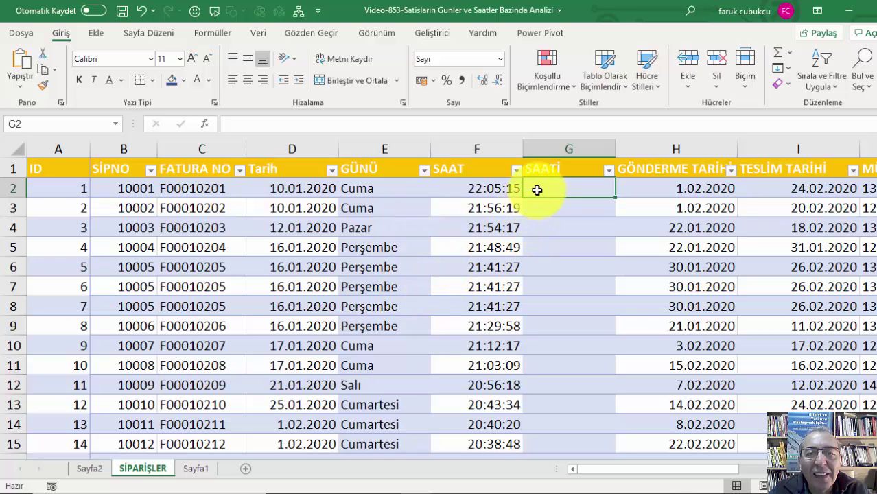
Insert the EĞER function into G2 from the recently used functions
left_click(540, 208)
left_click(543, 187)
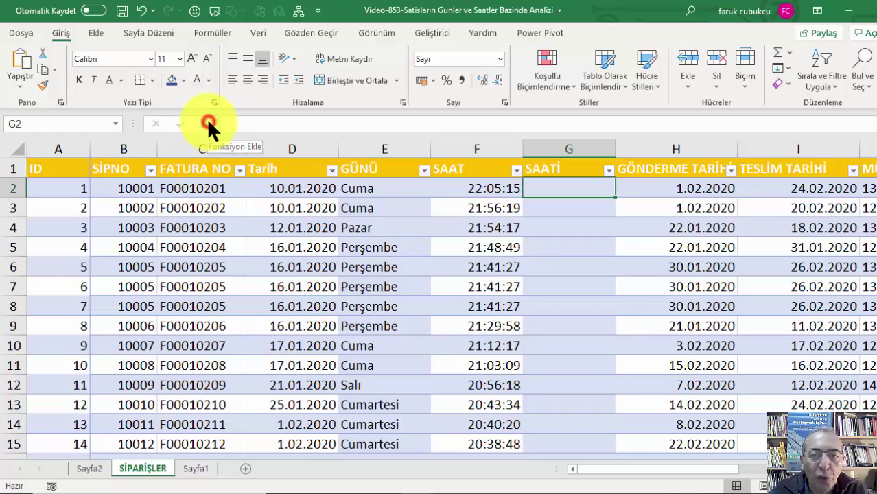
left_click(206, 124)
left_click(436, 286)
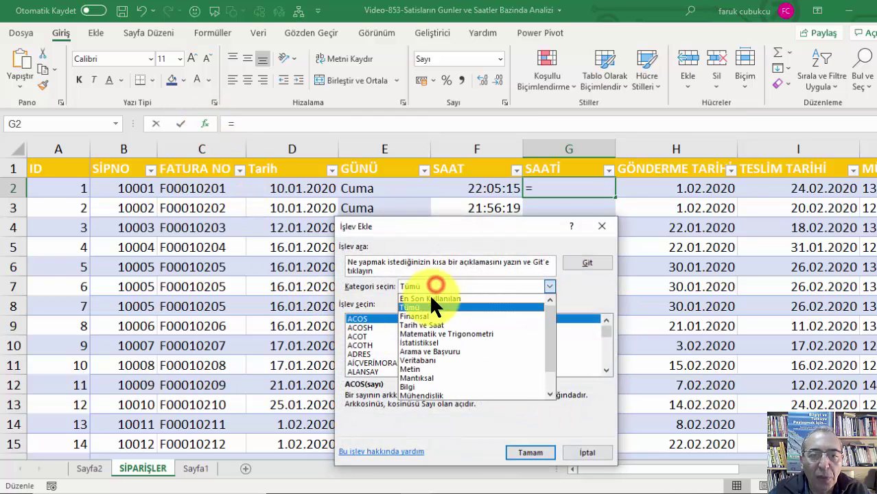
left_click(429, 296)
left_click(531, 453)
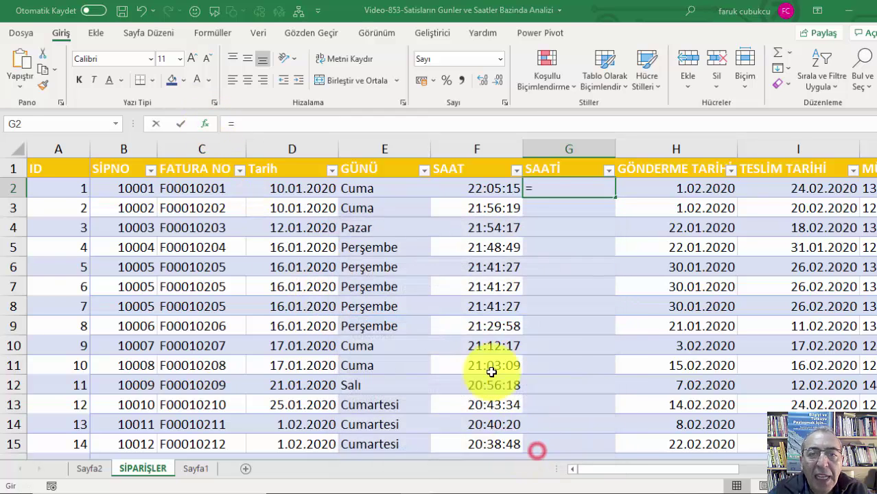
Set the logical test to F2>(--"22:00:00")
left_click(460, 187)
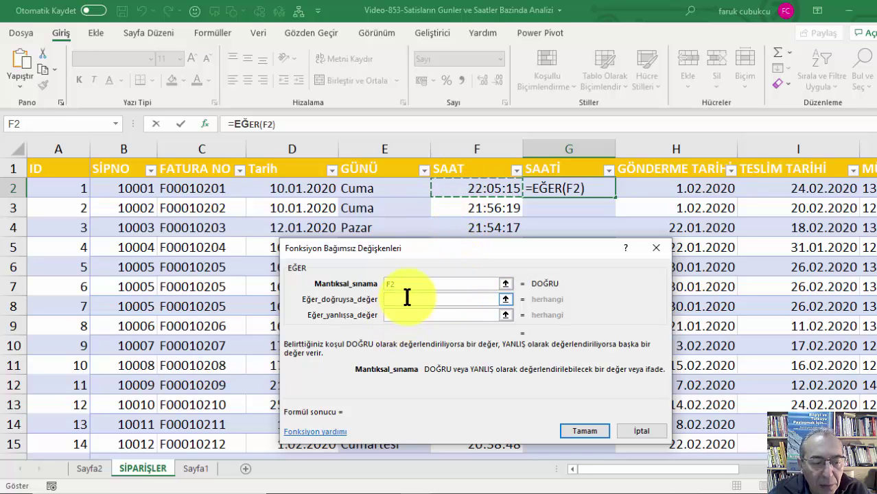
type(">")
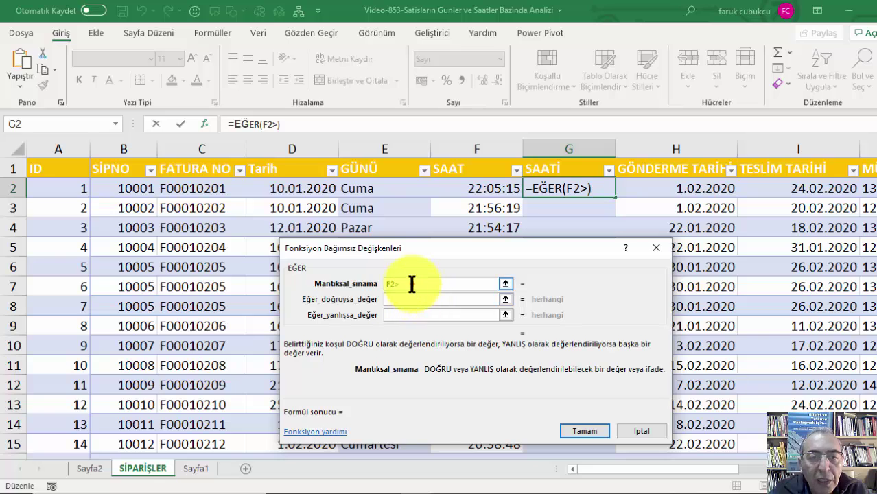
double_click(411, 284)
type("(--\"22:00:00\")")
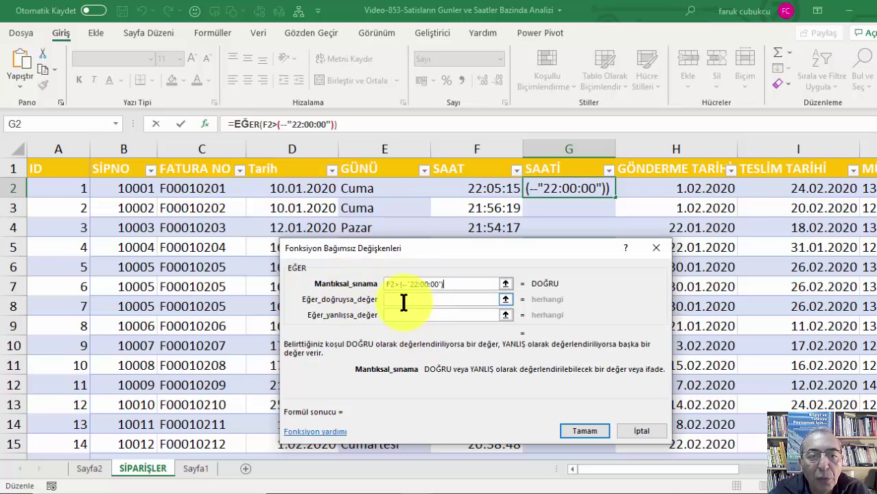
Enter GECE as the true value and nest a new EĞER as the false value
left_click(404, 301)
type("GECEE")
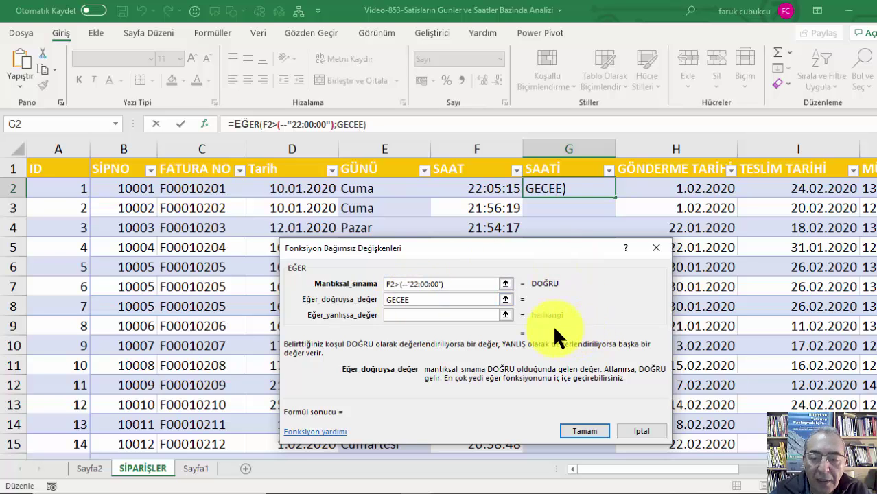
key("BackSpace")
left_click(427, 314)
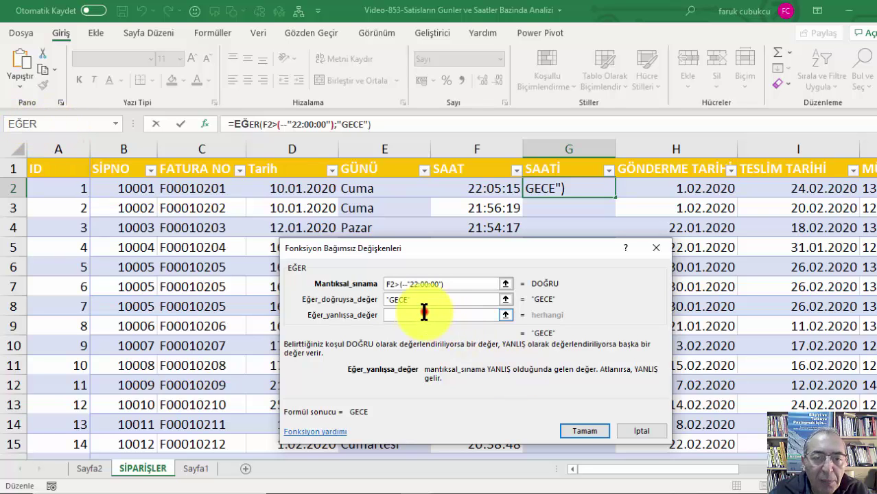
left_click(424, 313)
left_click(38, 124)
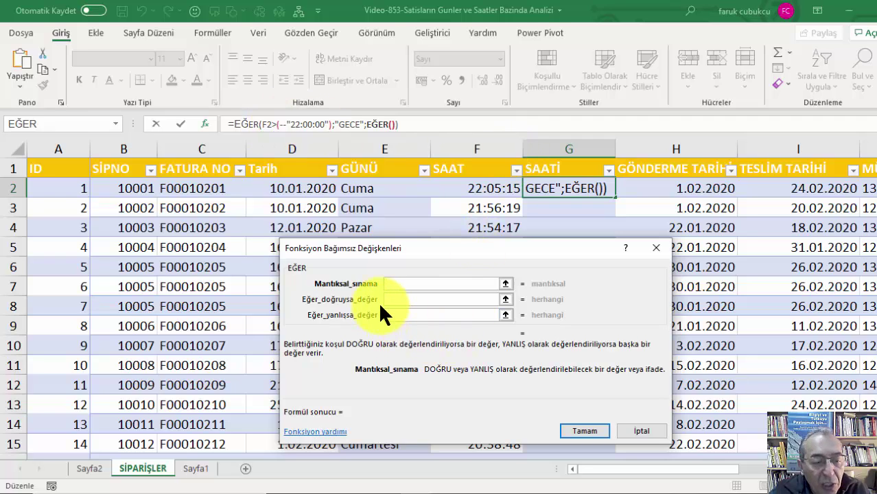
Set the nested condition to F2>(--"17:00:00") with AKŞAM as the true value
key("ctrl+v")
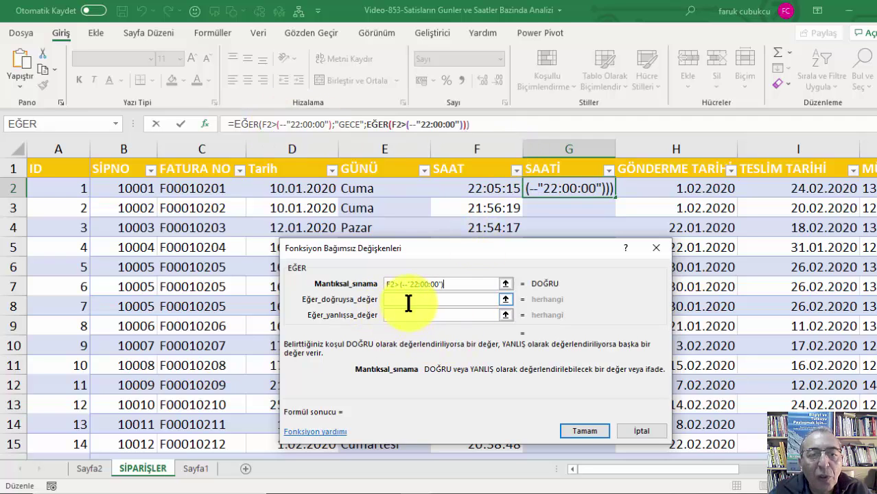
left_click(412, 284)
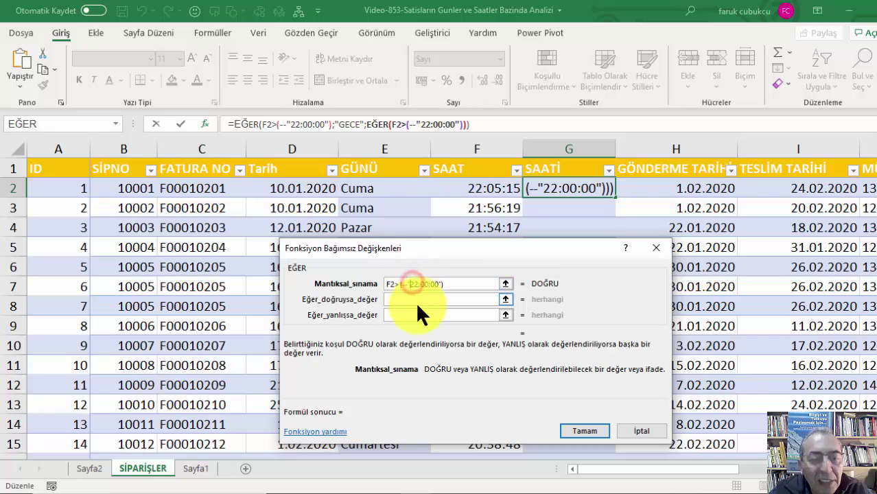
type("1")
key("Delete")
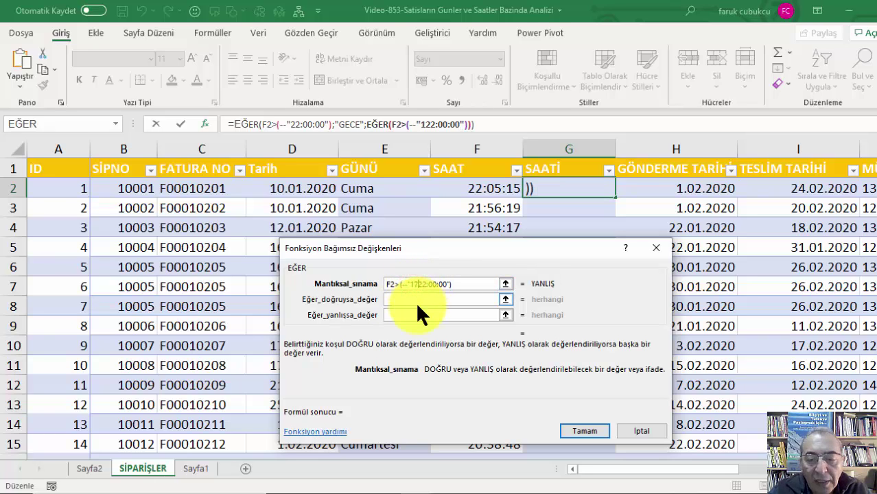
type("17")
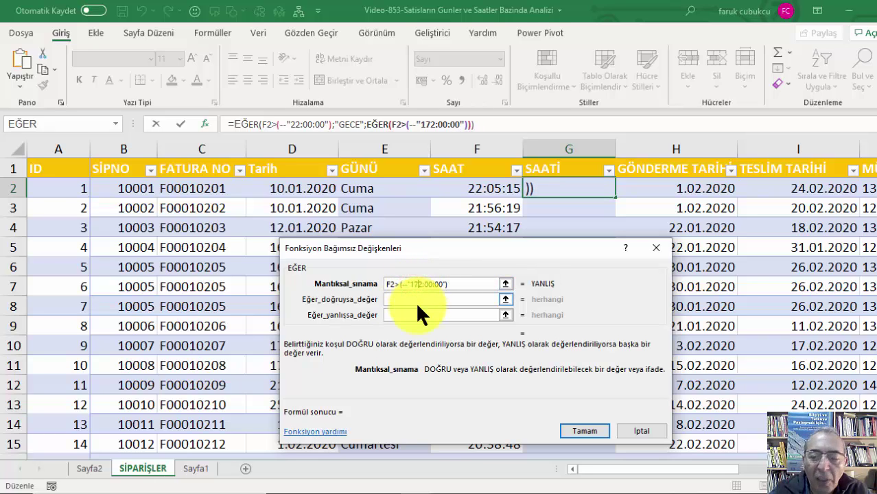
key("Delete")
left_click(406, 297)
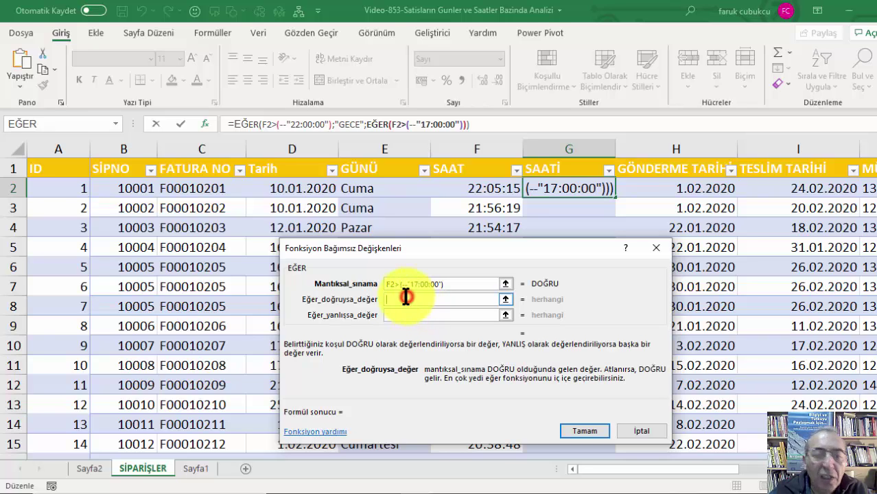
type("AKŞA")
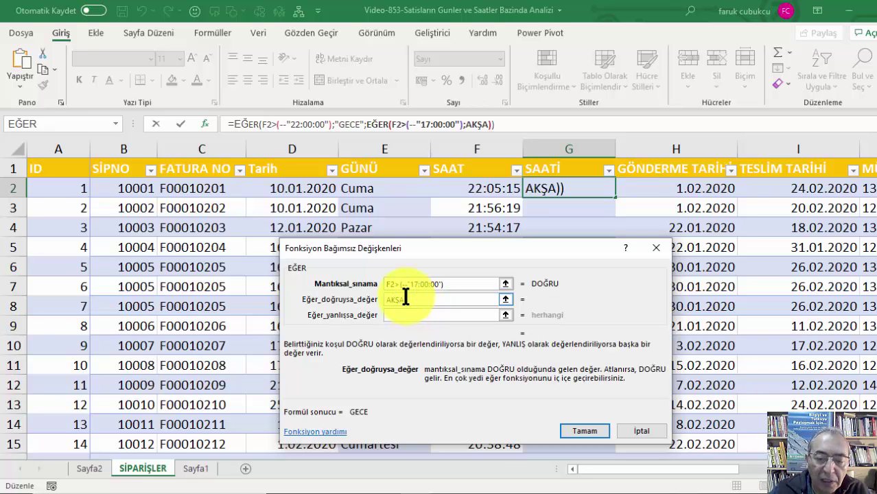
type("M")
left_click(407, 315)
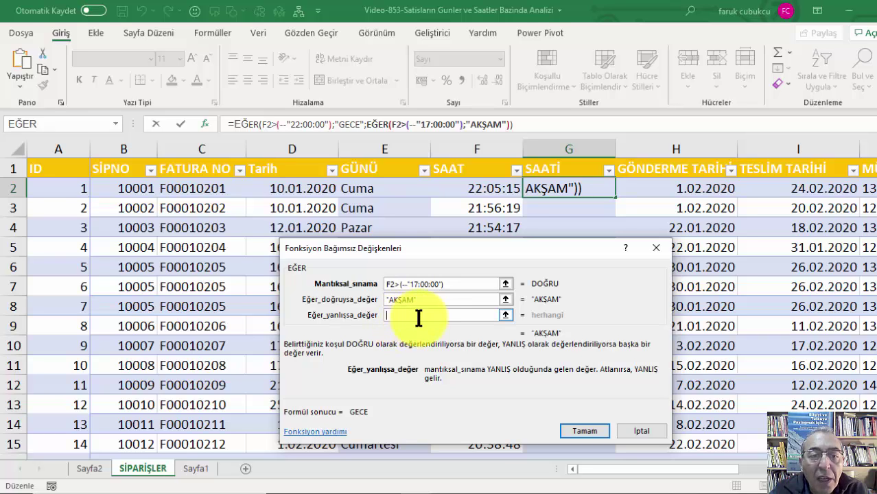
Add a nested EĞER testing F2>(--"12:00:00") that returns ÖĞLEN
left_click(28, 123)
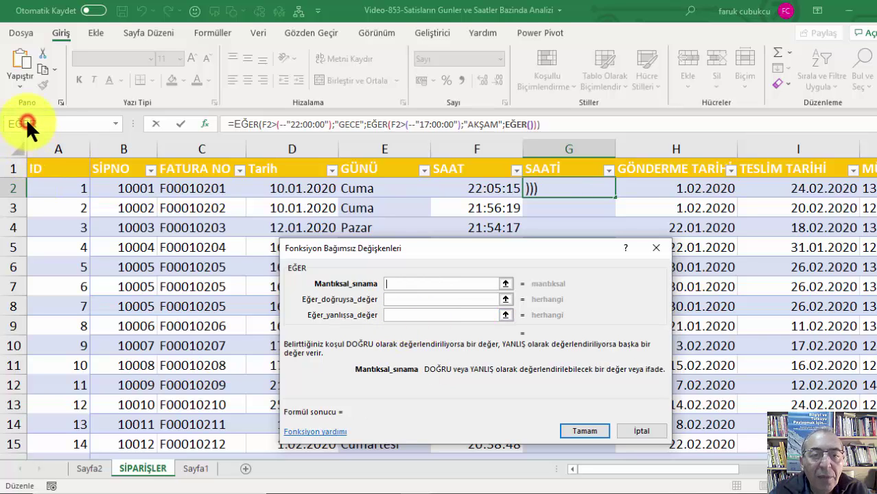
key("ctrl+v")
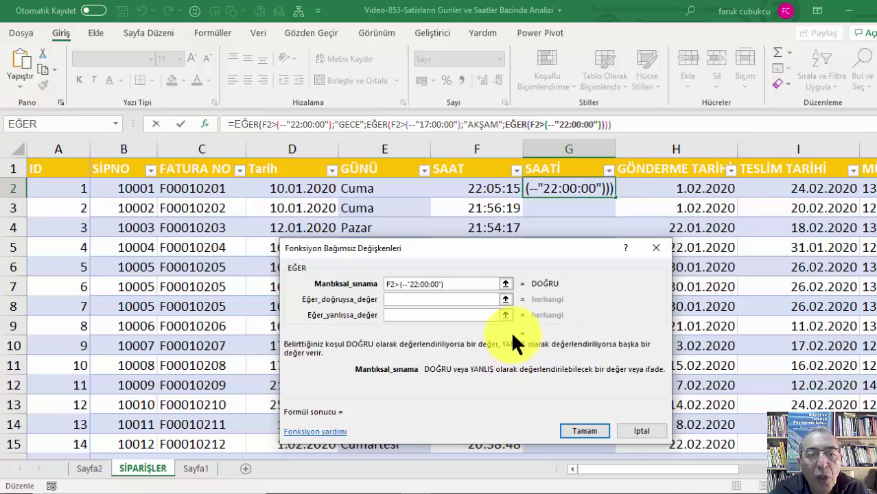
left_click(426, 301)
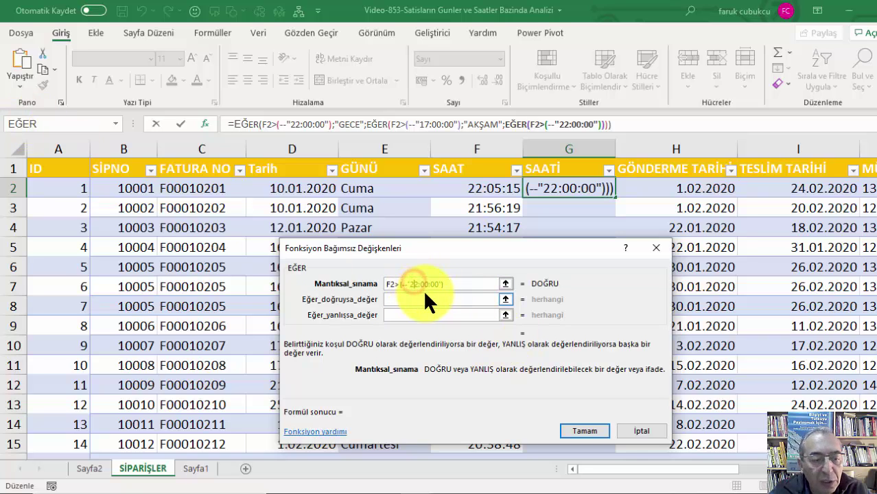
key("BackSpace")
type("1")
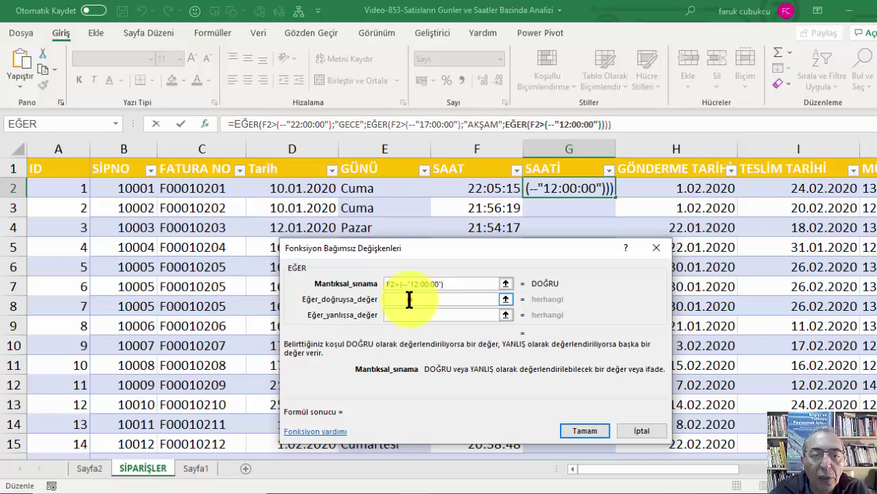
left_click(410, 300)
key("ctrl+v")
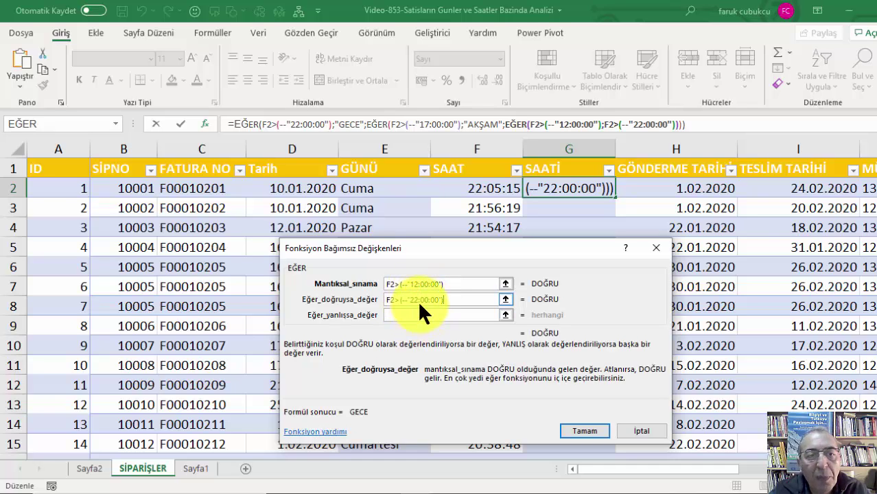
left_click(433, 316)
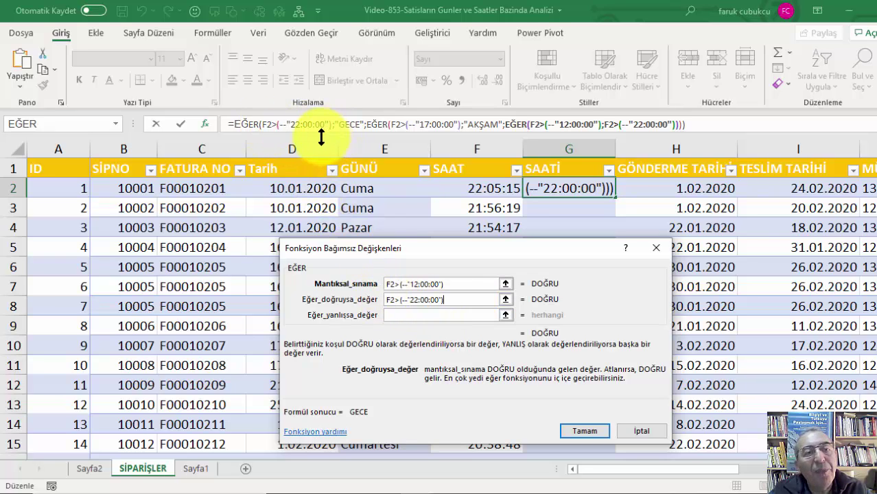
left_click(291, 128)
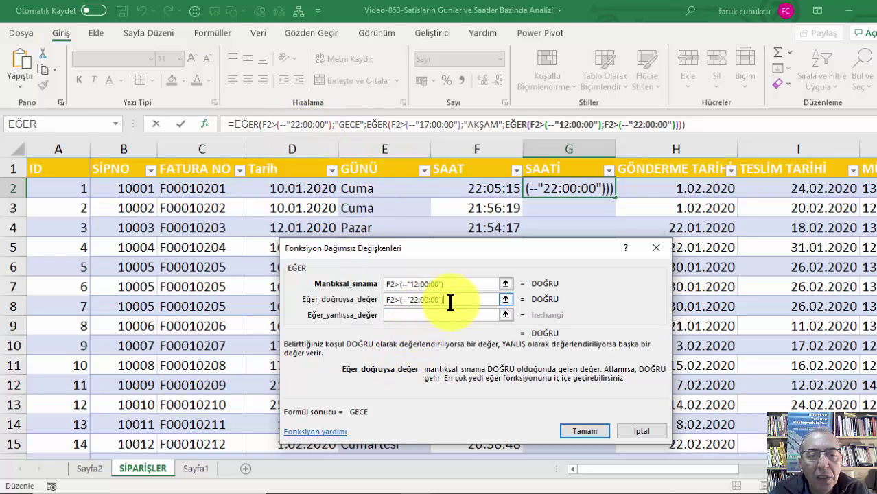
left_click_drag(451, 299, 352, 296)
type("ÖĞ")
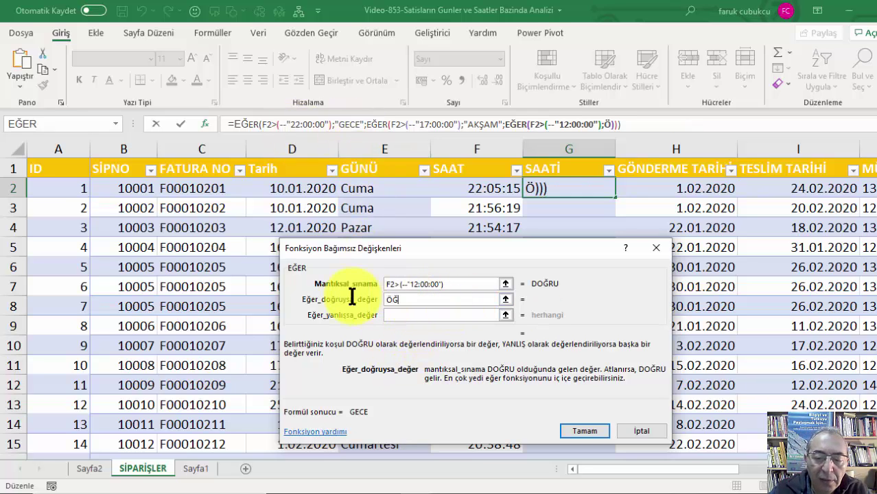
type("LEN")
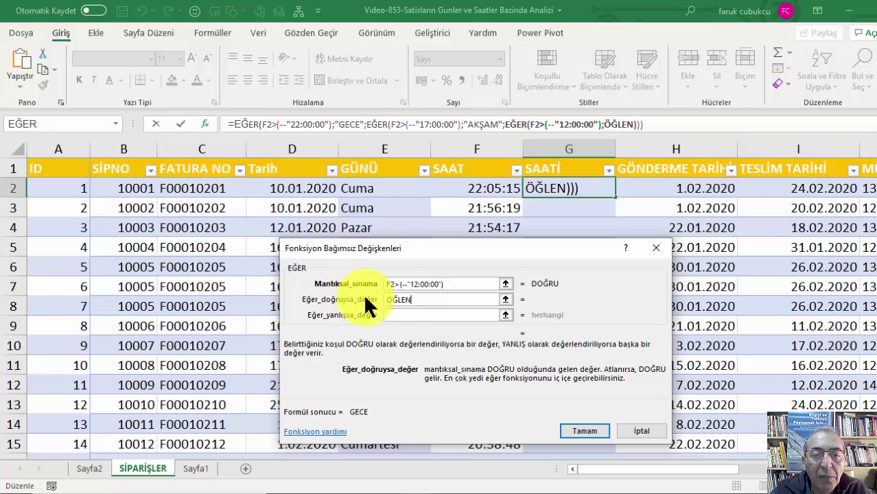
left_click(396, 314)
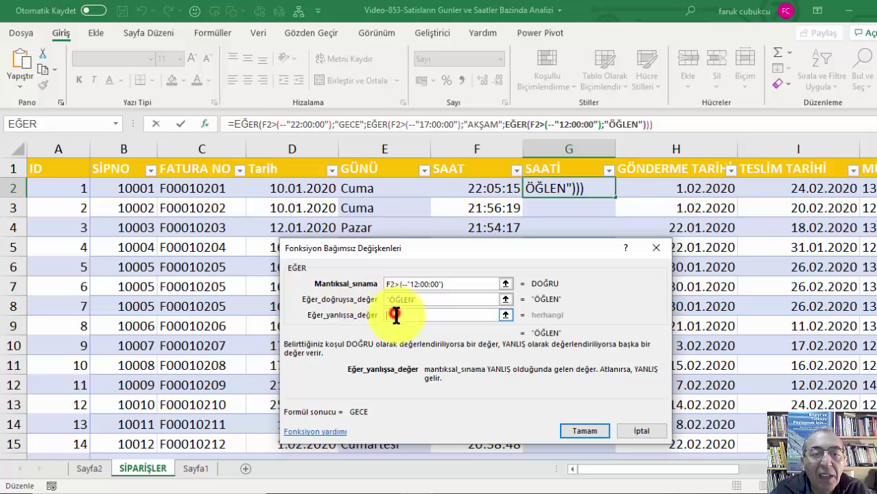
Start another nested EĞER testing 08:00:00, then bring up the Word notes
left_click(23, 123)
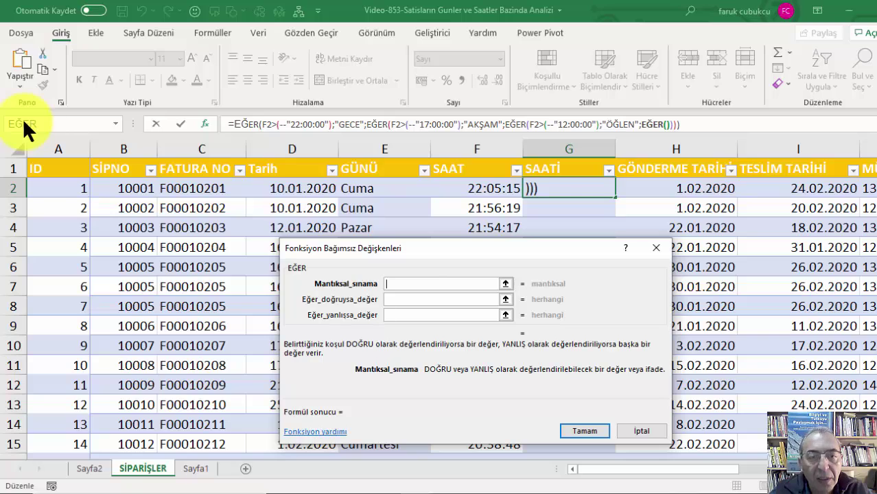
key("ctrl+v")
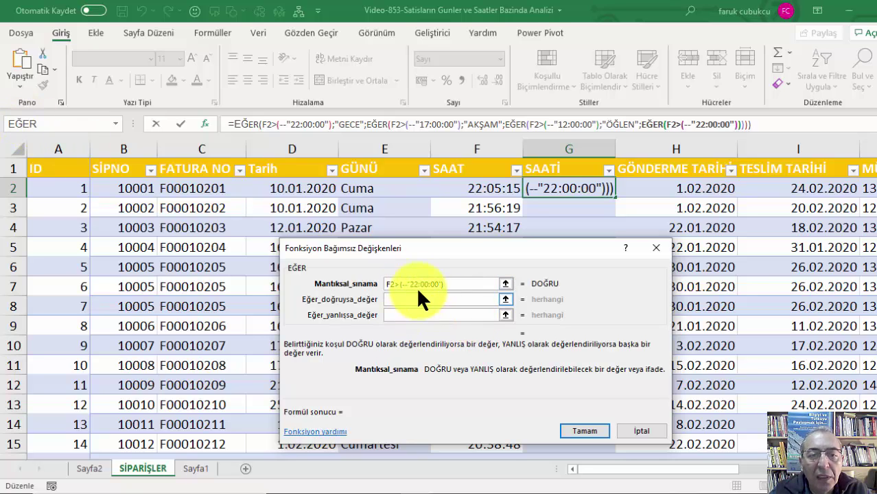
left_click(412, 284)
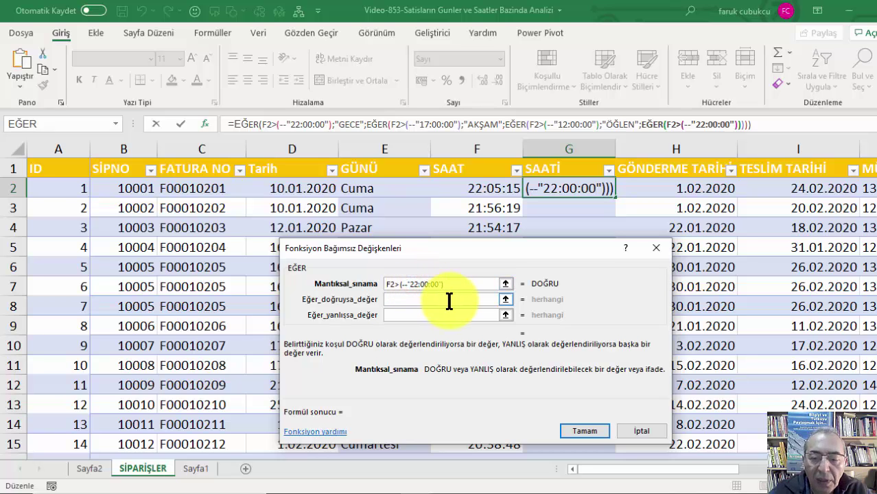
type("08")
key("Delete")
key("Delete")
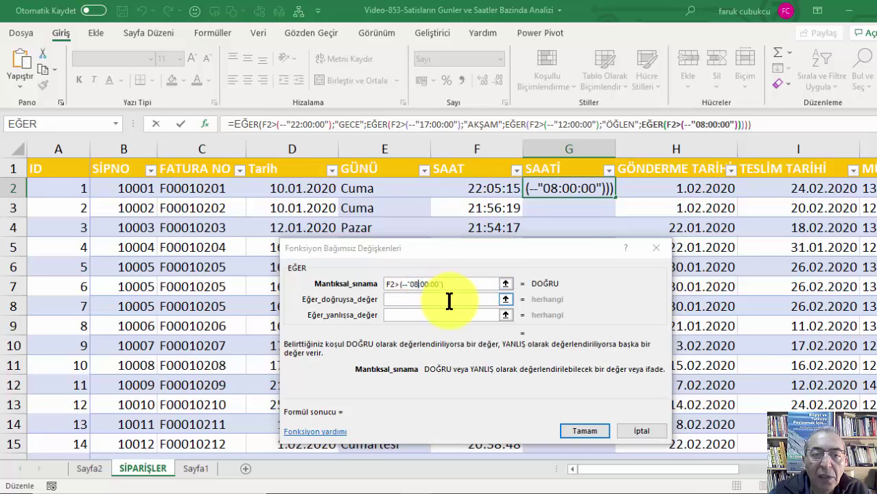
key("alt+Tab")
key("alt+Tab")
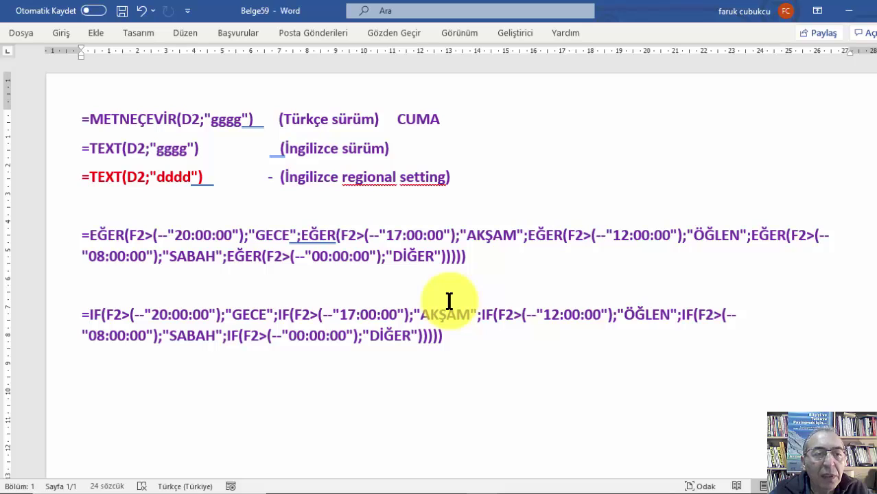
key("alt+Tab")
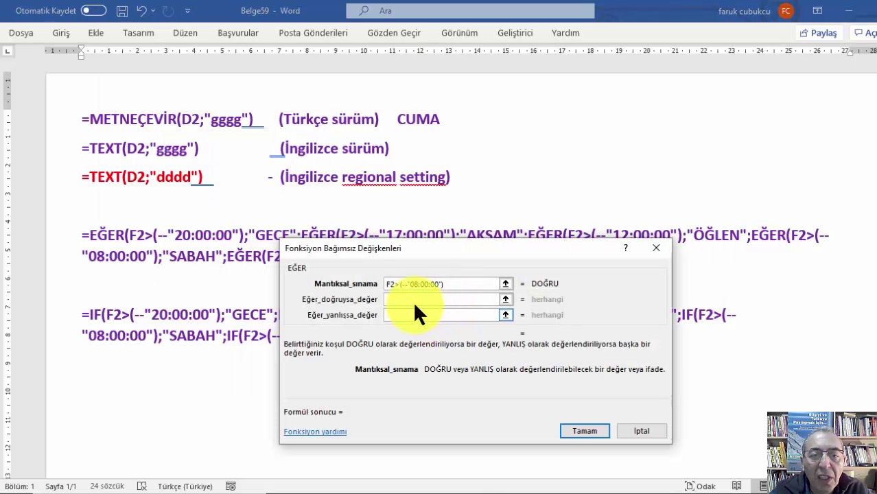
Enter SABAH as the 08:00:00 branch's true value, checking the Word formula, then return to Excel
left_click(407, 299)
type("SABAH")
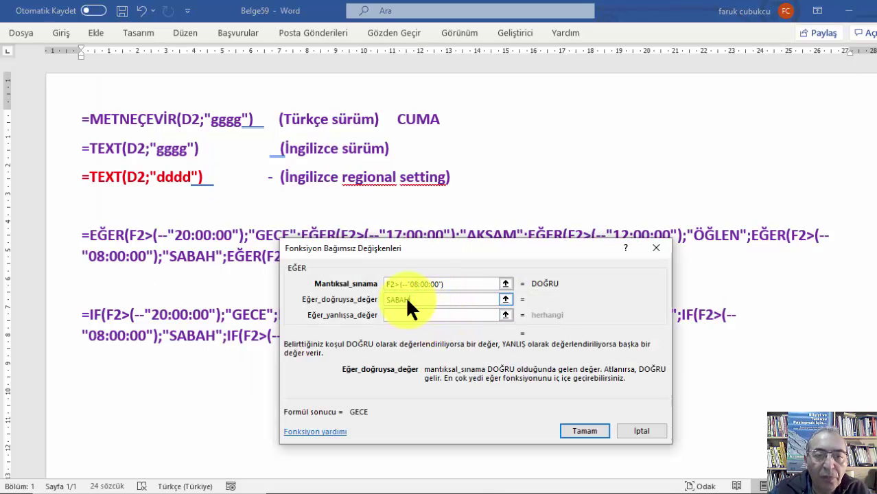
left_click(406, 314)
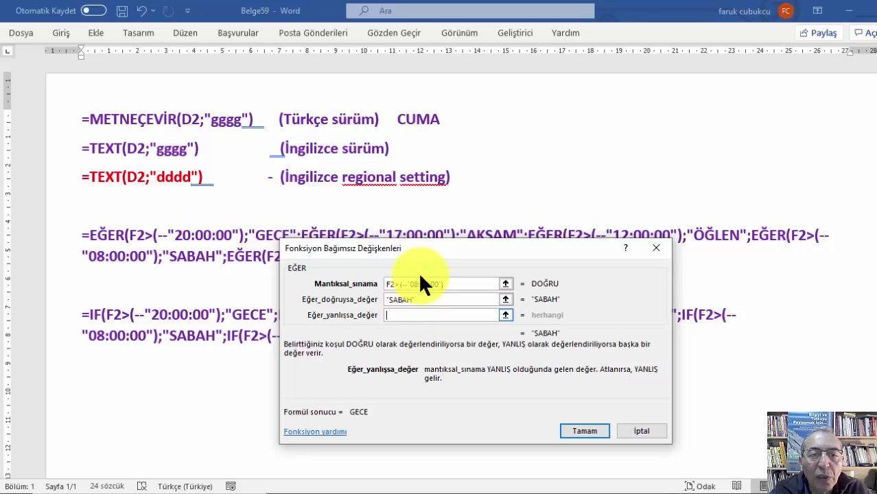
mouse_move(423, 248)
left_mouse_down()
mouse_move(401, 312)
mouse_move(418, 286)
left_mouse_up()
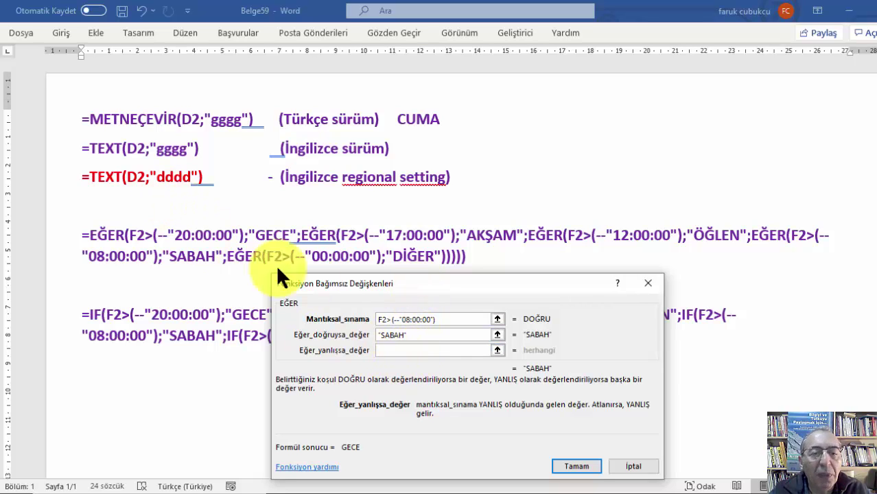
key("alt+Tab")
key("alt+Tab")
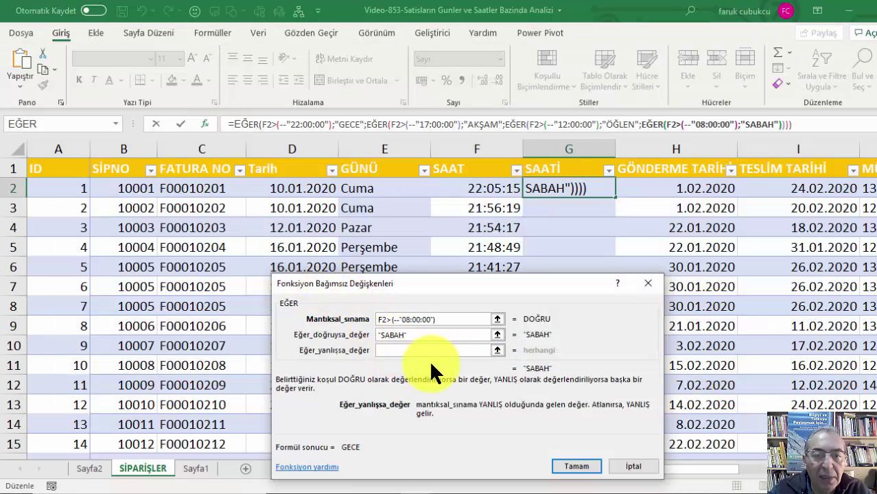
Add "DİĞER" as the final fallback, confirm the formula and fill it down column G
type("\"")
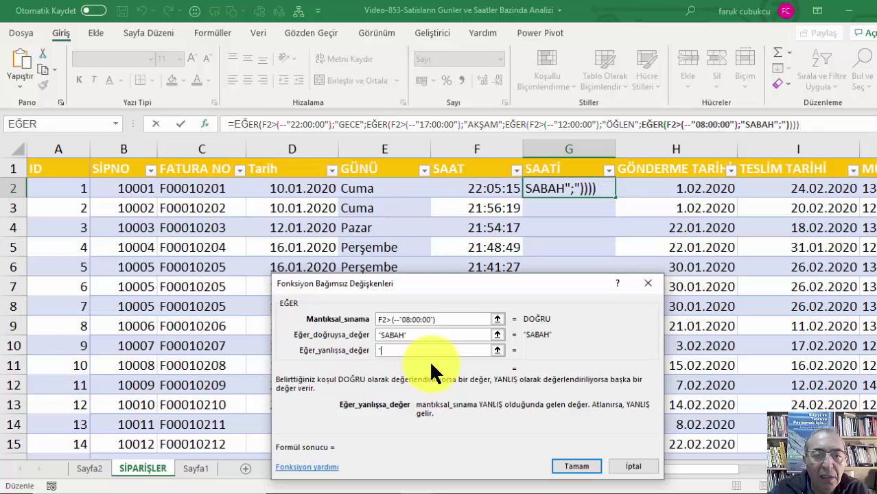
type("DİĞER\"")
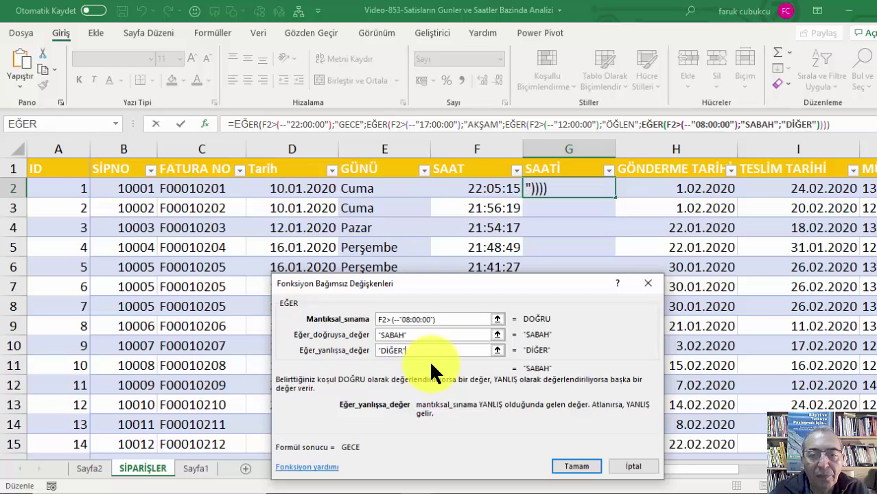
left_click(579, 468)
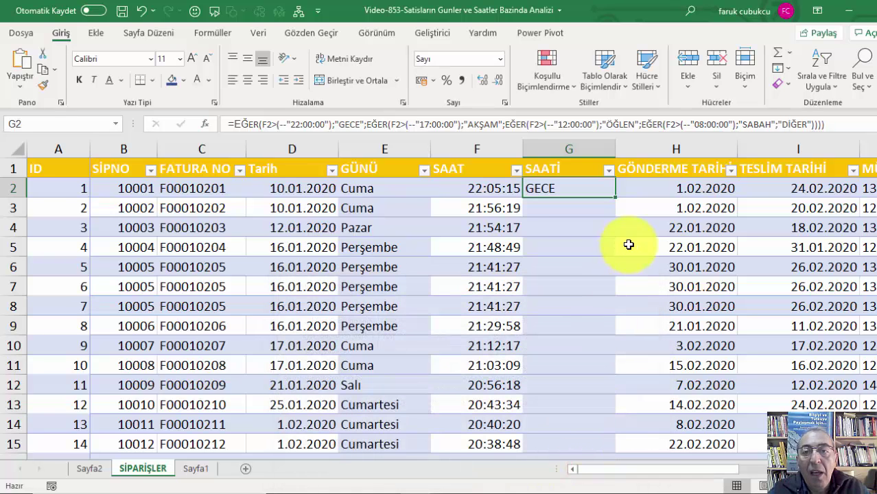
double_click(615, 198)
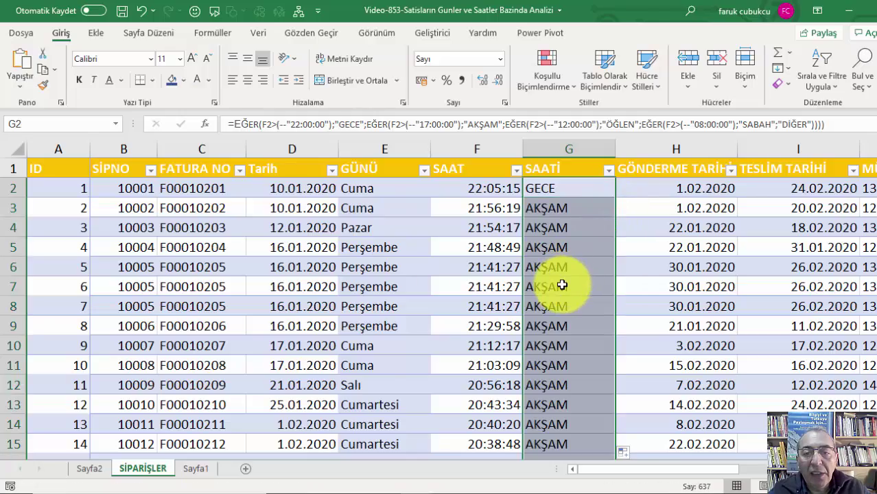
Scroll through the SAATİ column to verify the time-band labels, then reselect G2
scroll(561, 285, "down", 4)
scroll(562, 285, "down", 4)
scroll(562, 285, "down", 2)
scroll(561, 285, "down", 4)
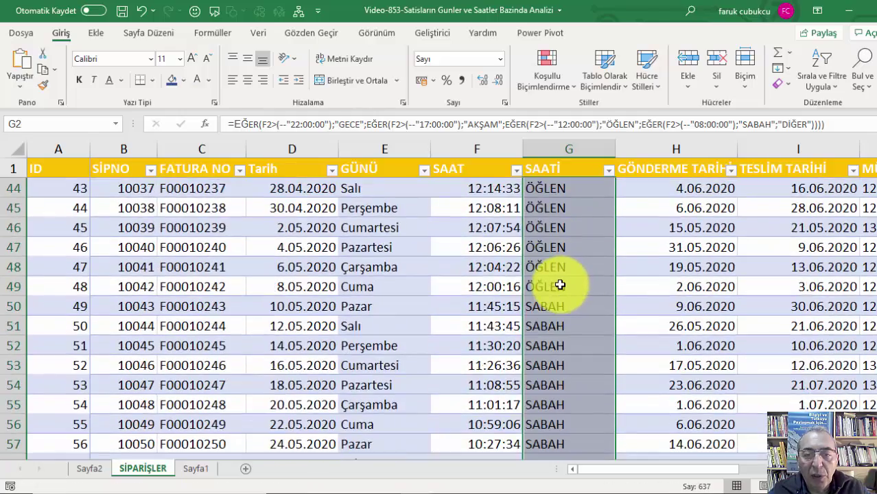
scroll(560, 285, "down", 4)
scroll(561, 285, "down", 8)
scroll(560, 283, "down", 6)
scroll(560, 281, "down", 5)
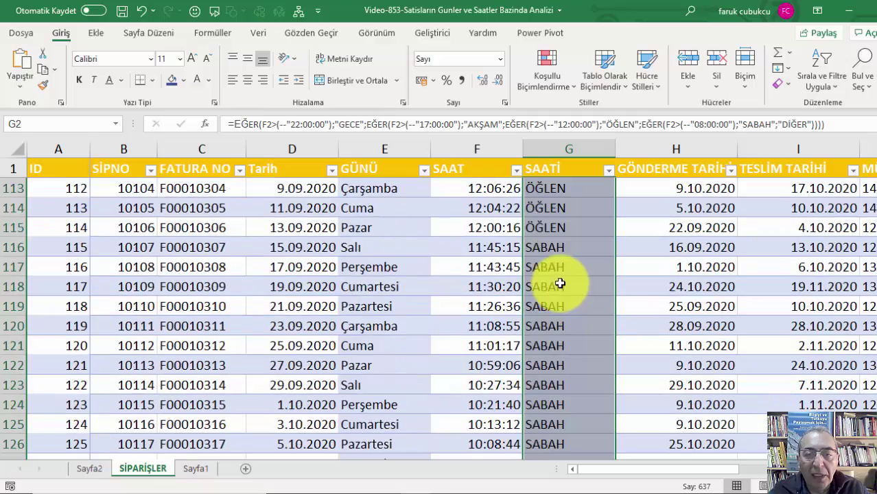
scroll(560, 280, "up", 6)
scroll(560, 280, "up", 6)
scroll(560, 279, "up", 14)
scroll(560, 280, "up", 11)
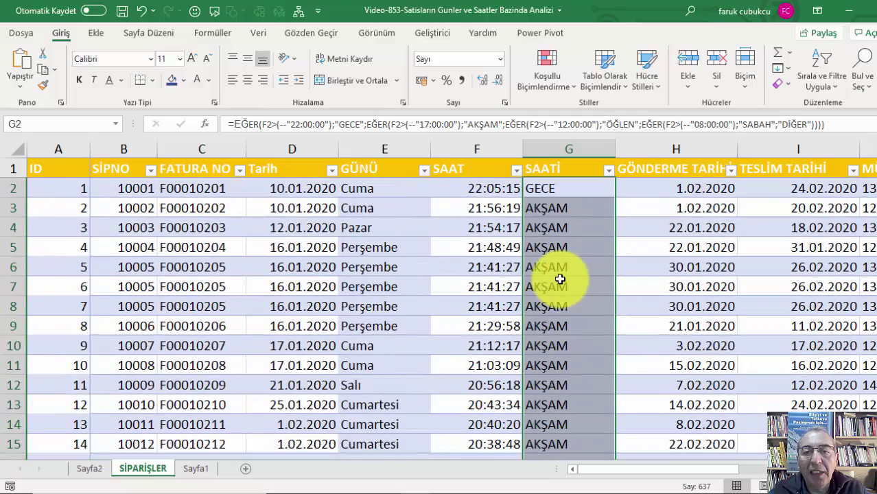
left_click(576, 190)
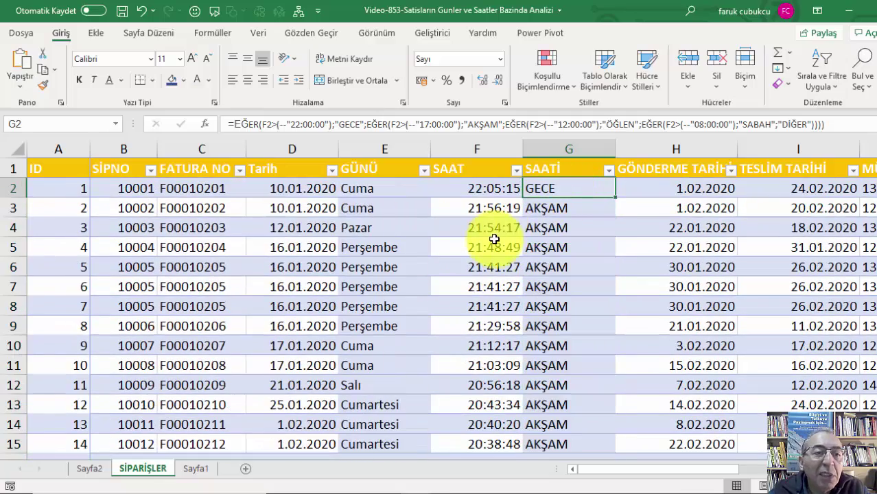
Create a PivotTable on a new sheet from the whole order table
left_click(71, 165)
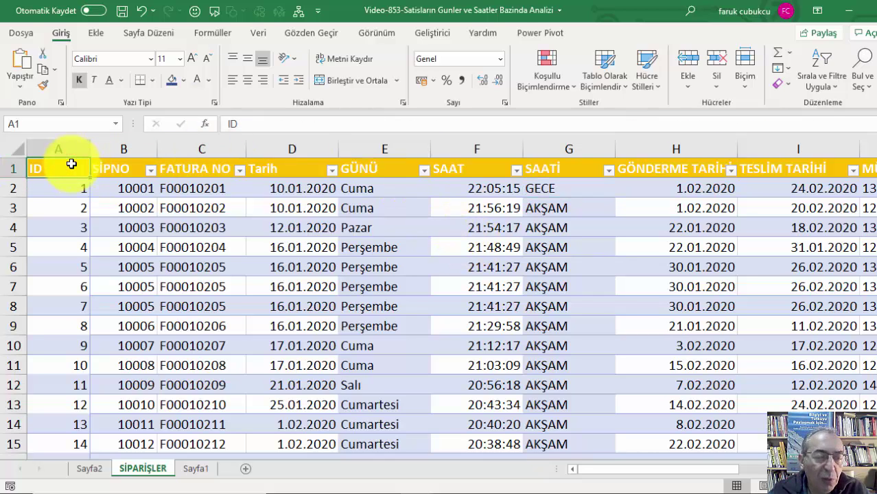
key("ctrl+shift+End")
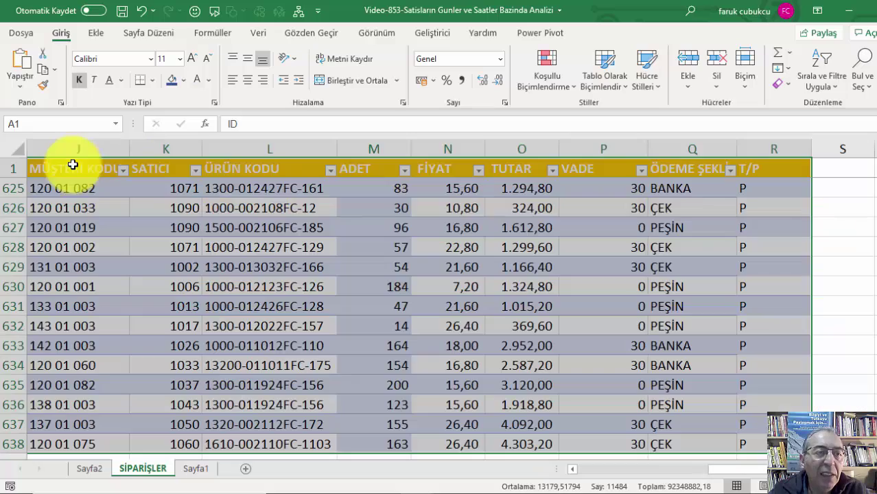
left_click(96, 34)
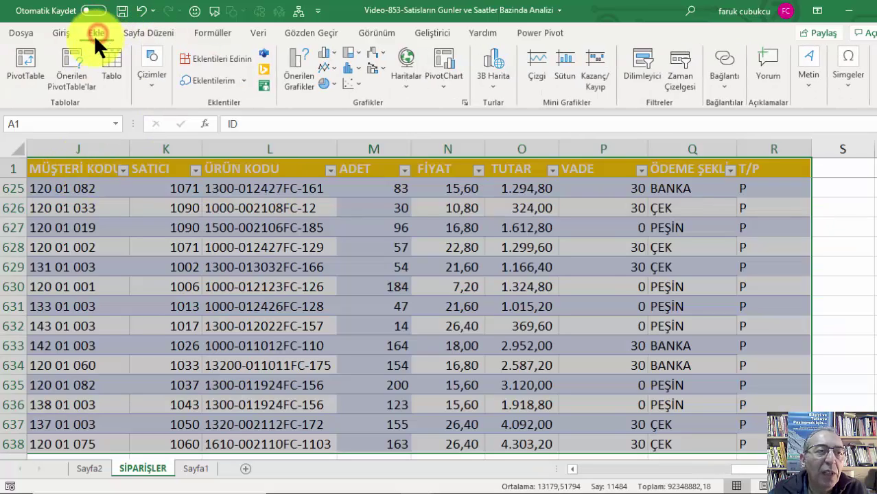
left_click(27, 59)
left_click(511, 477)
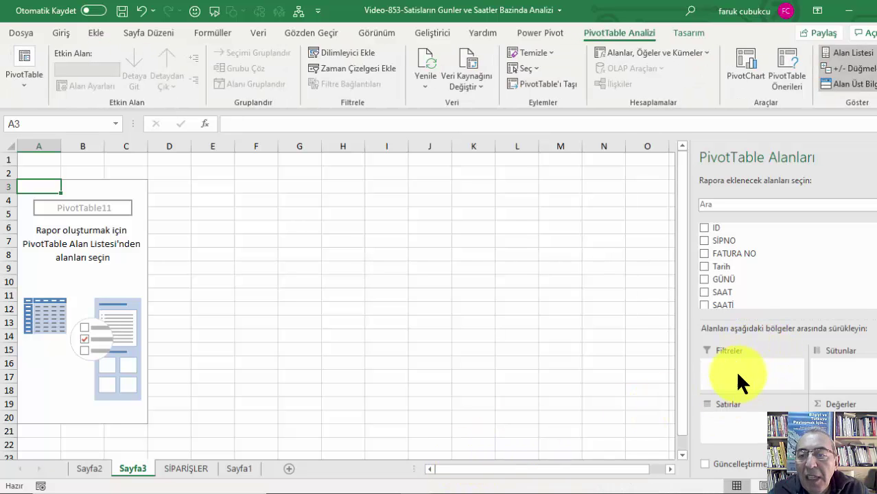
Put GÜNÜ in columns, SAATİ in rows, and count ID in values
left_click_drag(740, 278, 871, 382)
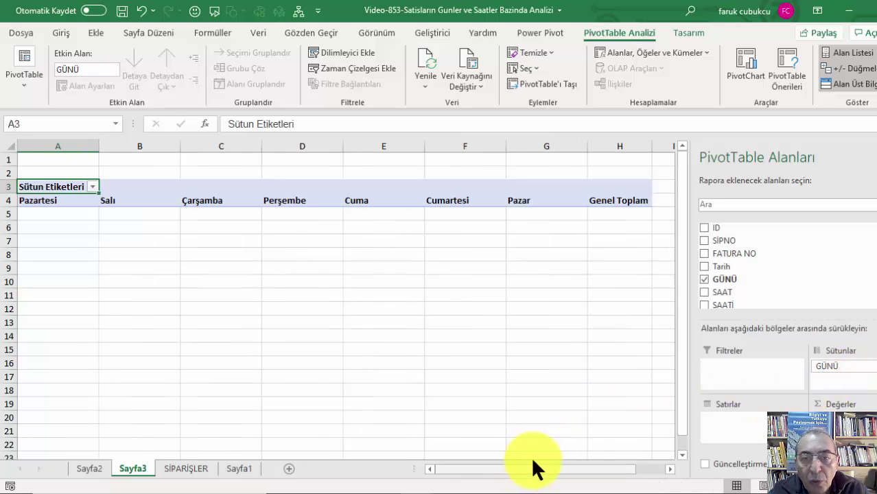
mouse_move(781, 296)
left_mouse_down()
mouse_move(743, 302)
mouse_move(756, 424)
left_mouse_up()
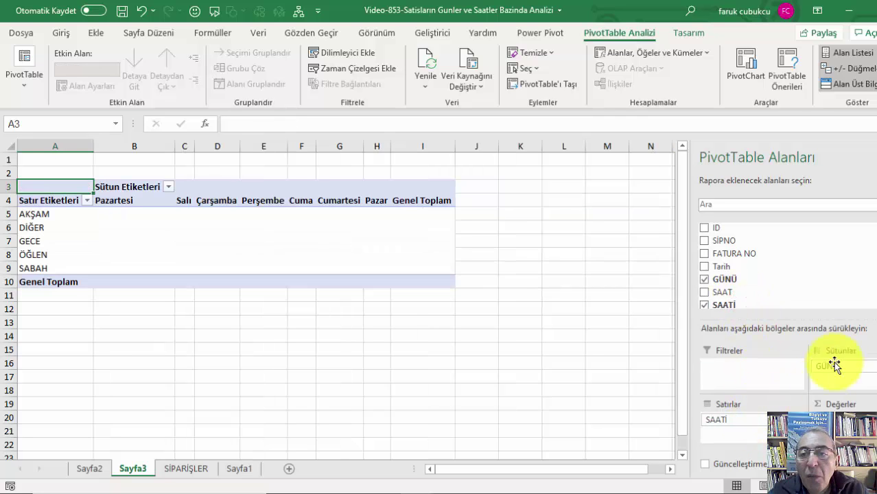
left_click_drag(734, 224, 835, 405)
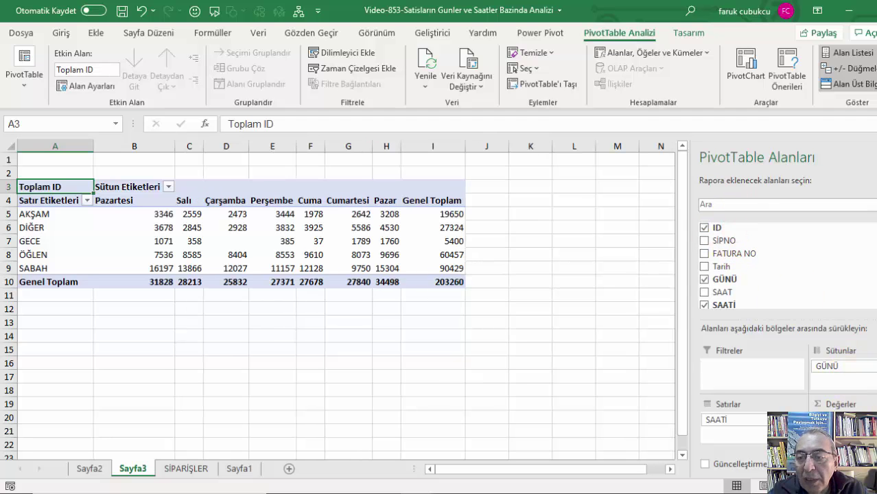
left_click(845, 420)
left_click(852, 405)
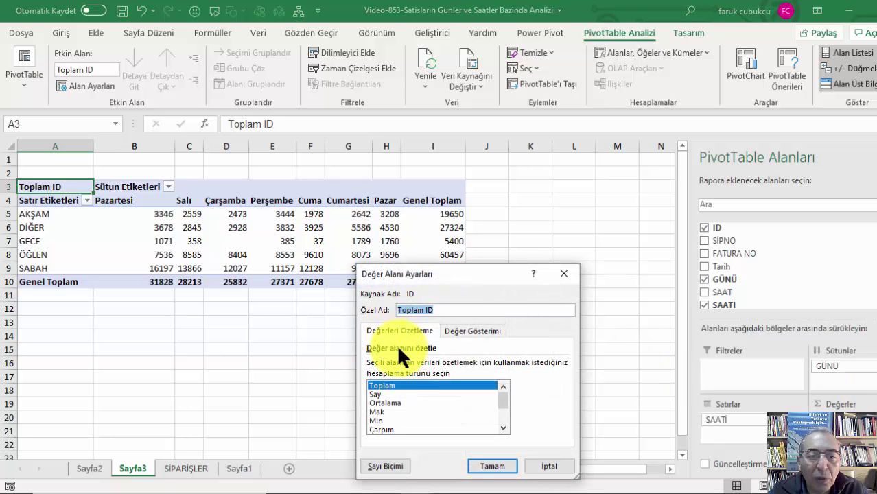
left_click(498, 468)
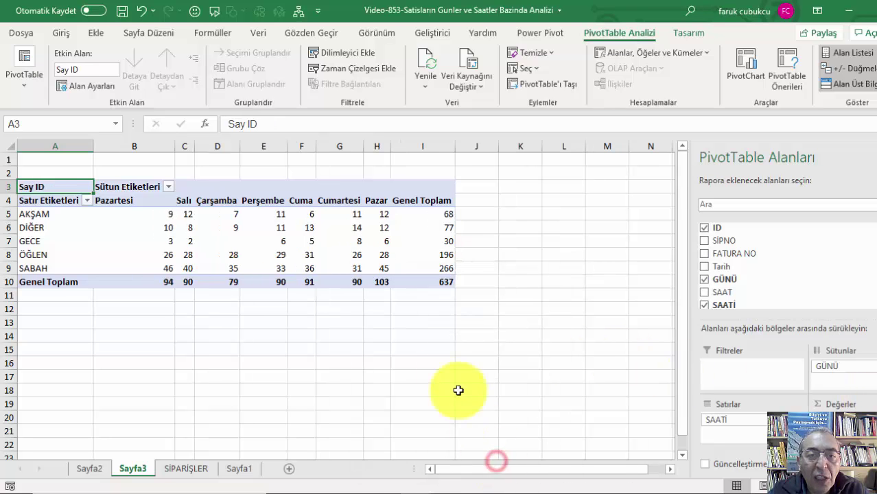
Jump to the last row of the SİPARİŞLER order data
left_click(177, 470)
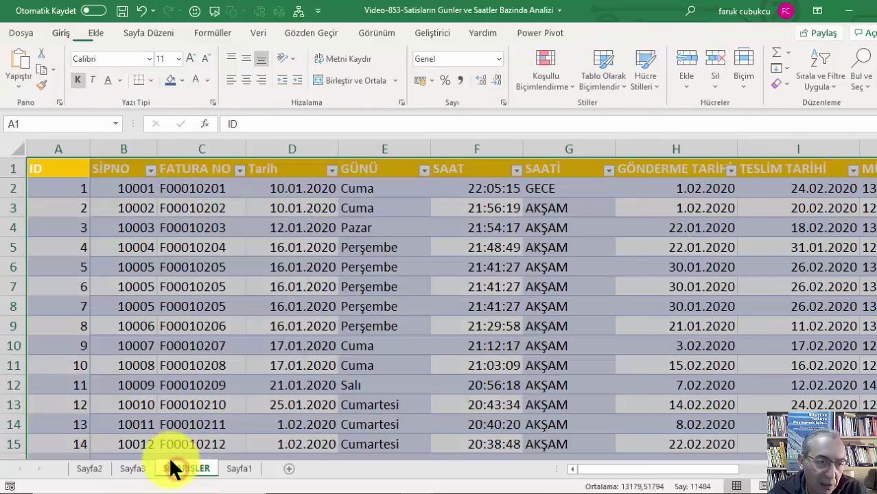
left_click(171, 406)
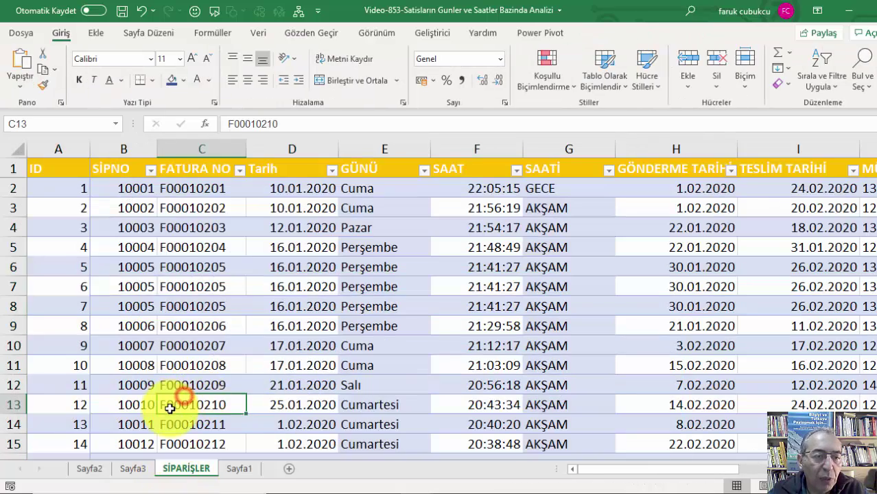
double_click(233, 415)
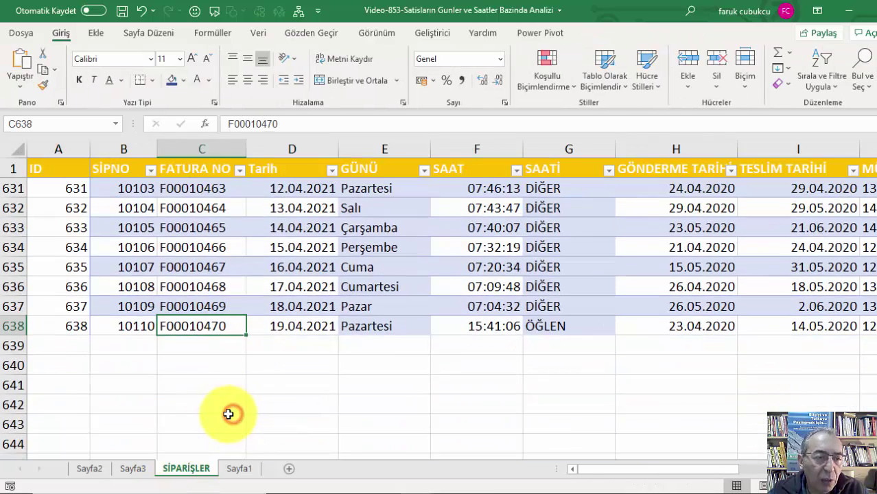
Sort Sayfa3's time bands by Genel Toplam largest to smallest and close the field list
left_click(134, 469)
left_click(359, 255)
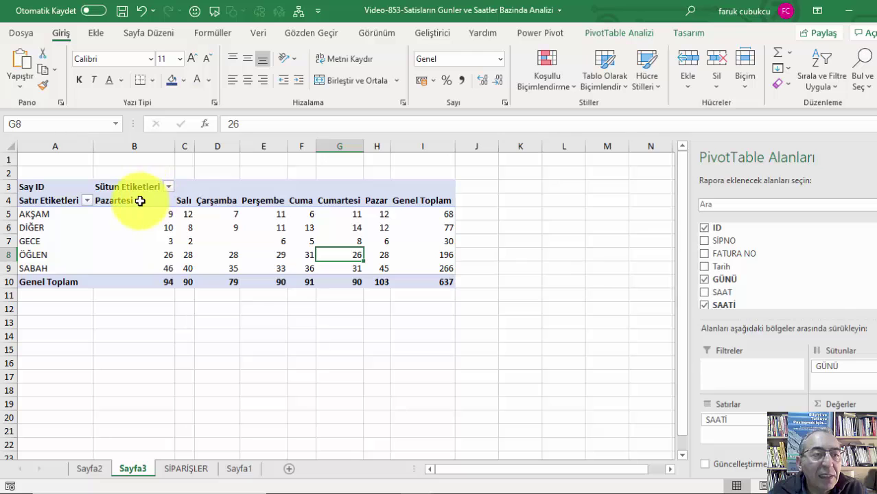
right_click(140, 201)
left_click(55, 213)
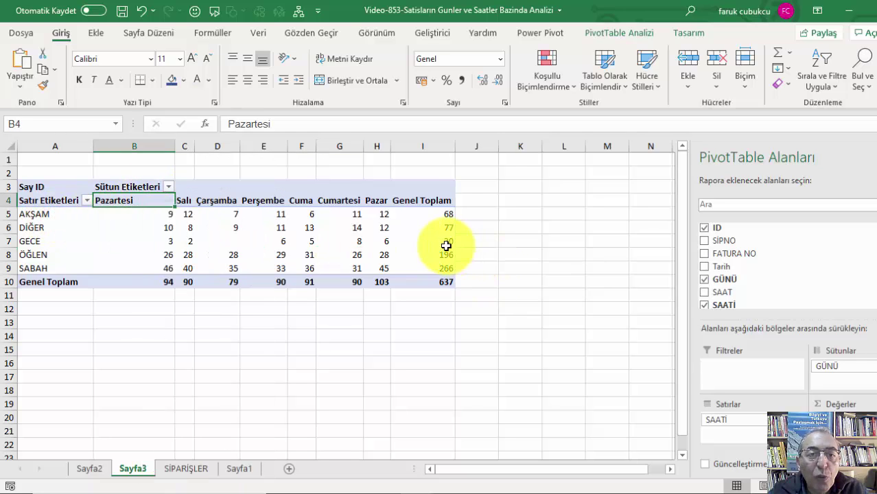
right_click(427, 230)
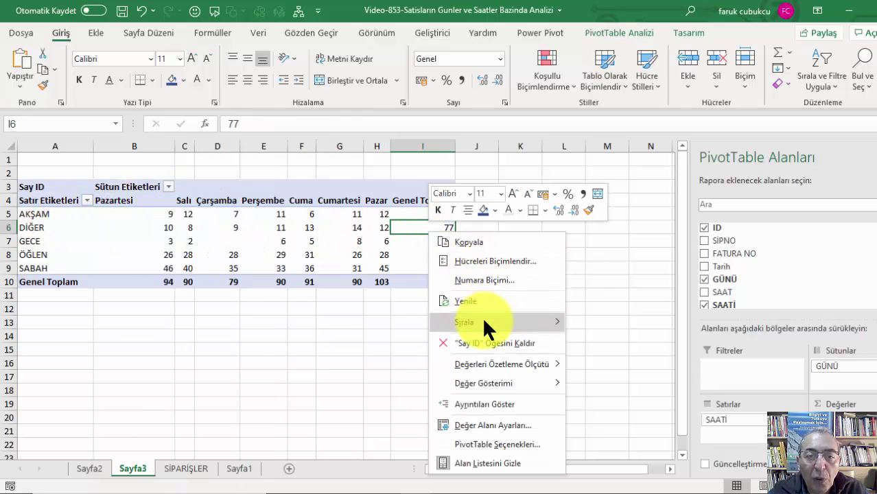
mouse_move(464, 322)
left_click(607, 336)
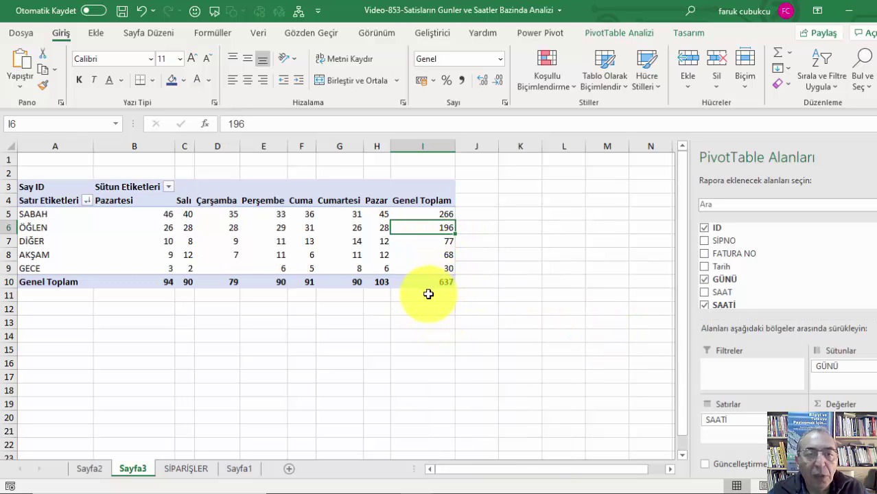
scroll(428, 294, "up", 1, "ctrl")
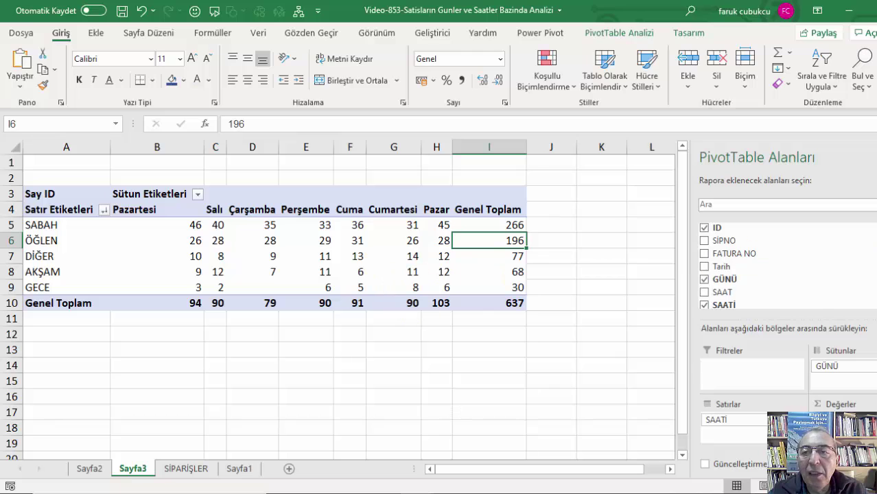
left_click(371, 253)
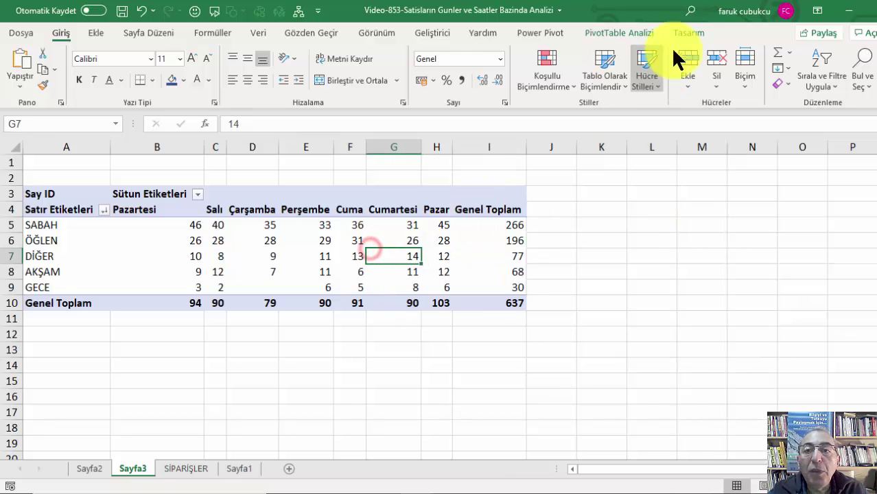
Apply the orange medium PivotTable style and enable Şeritli Satırlar and Şeritli Sütunlar
left_click(685, 33)
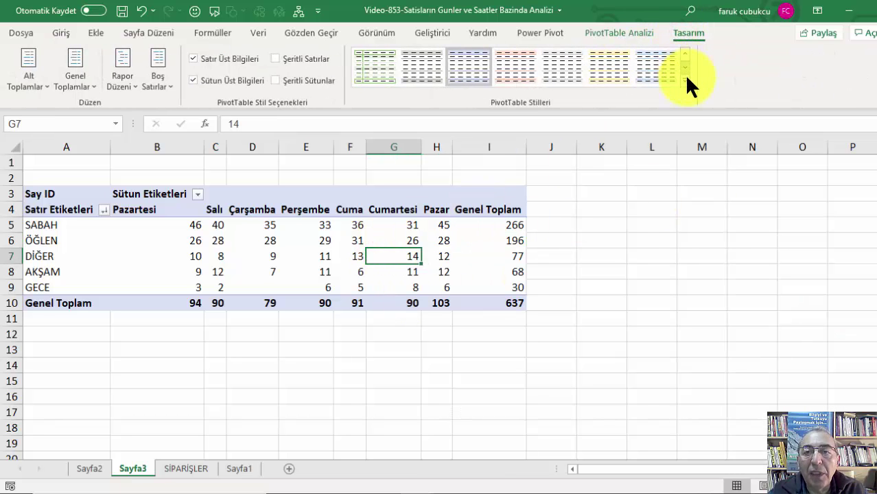
left_click(686, 81)
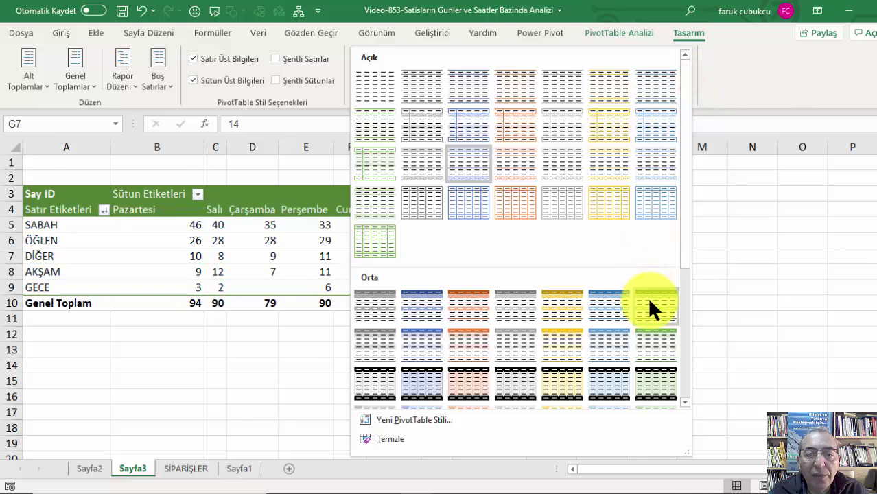
left_click(462, 292)
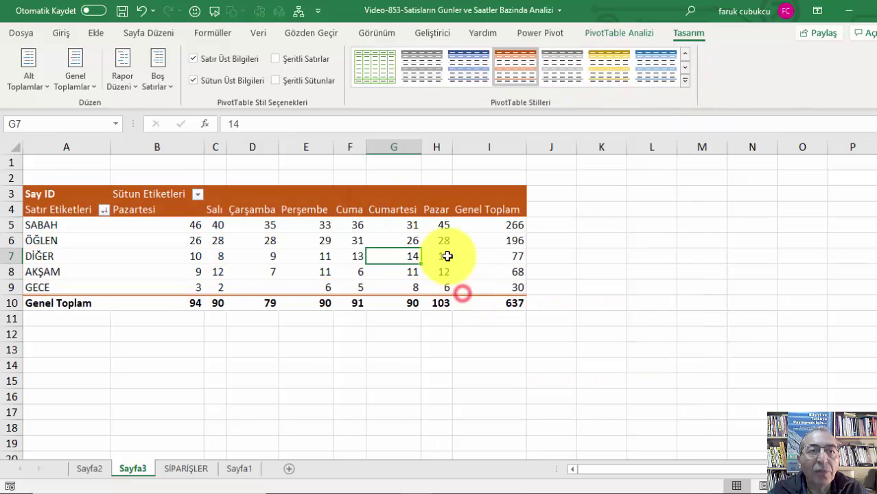
left_click(326, 60)
left_click(319, 78)
left_click(273, 240)
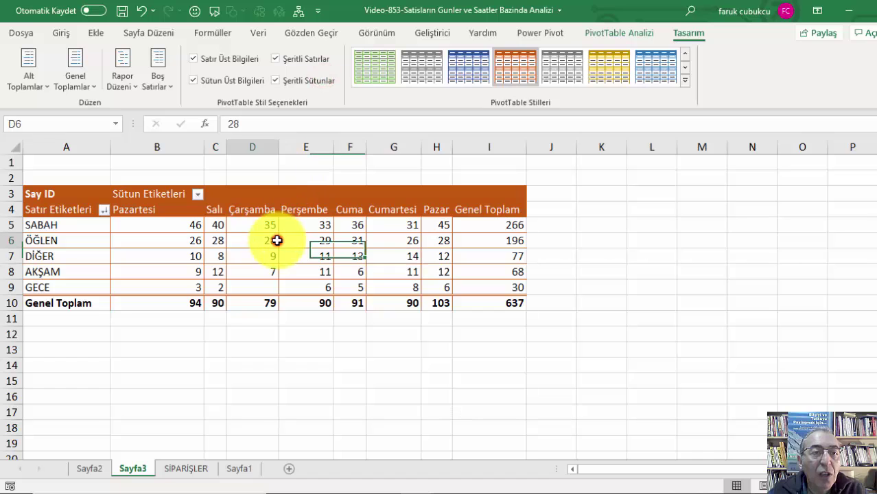
Pick a count cell in the pivot and show the PivotTable Field List
left_click_drag(218, 146, 453, 149)
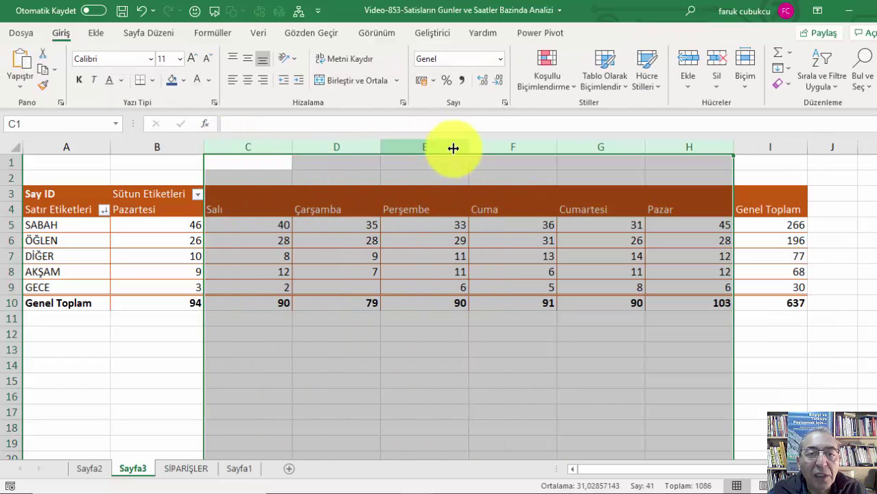
left_click(431, 243)
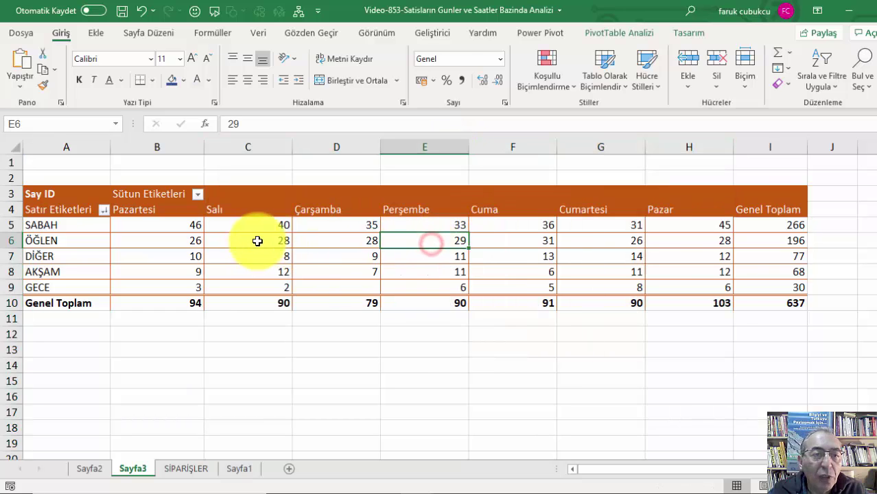
left_click(263, 237)
right_click(264, 236)
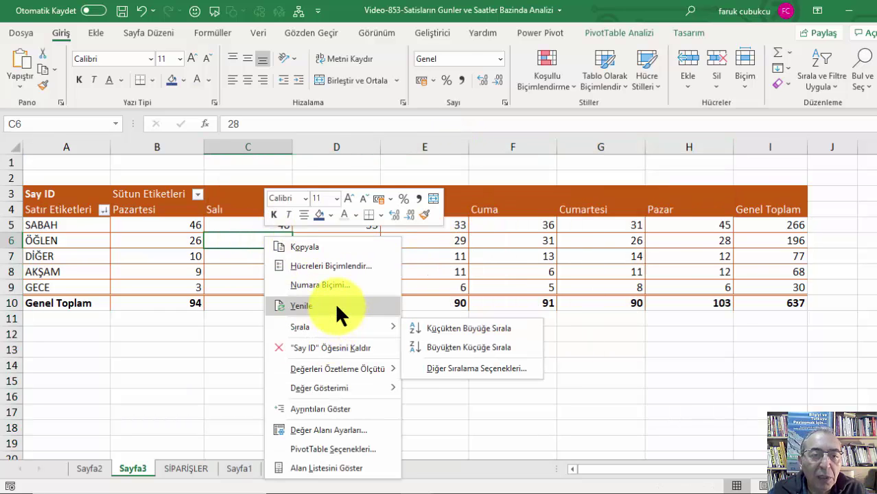
left_click(340, 468)
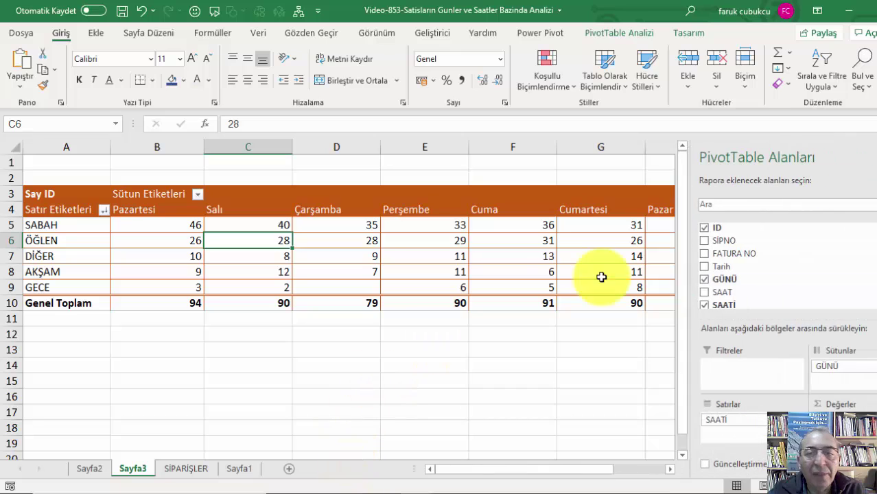
Hide the field list, then review and confirm PivotTable Options, including autofit column widths
left_click(425, 255)
right_click(427, 256)
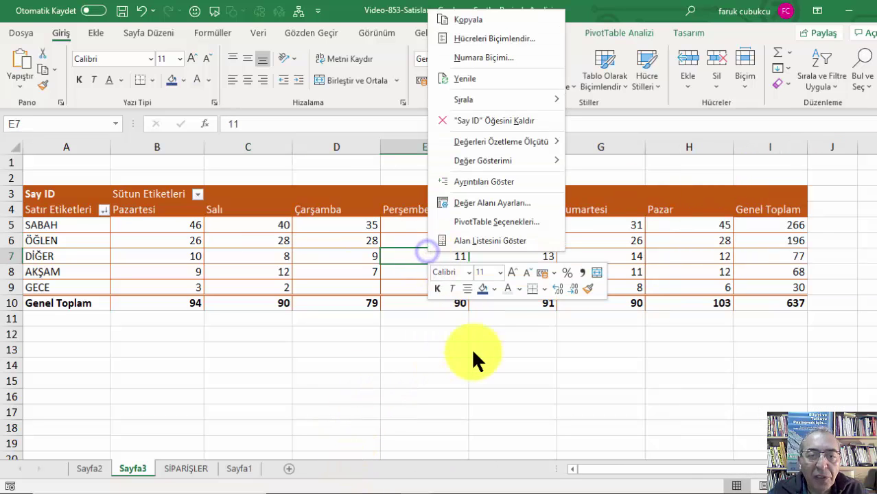
left_click(495, 222)
left_click(415, 271)
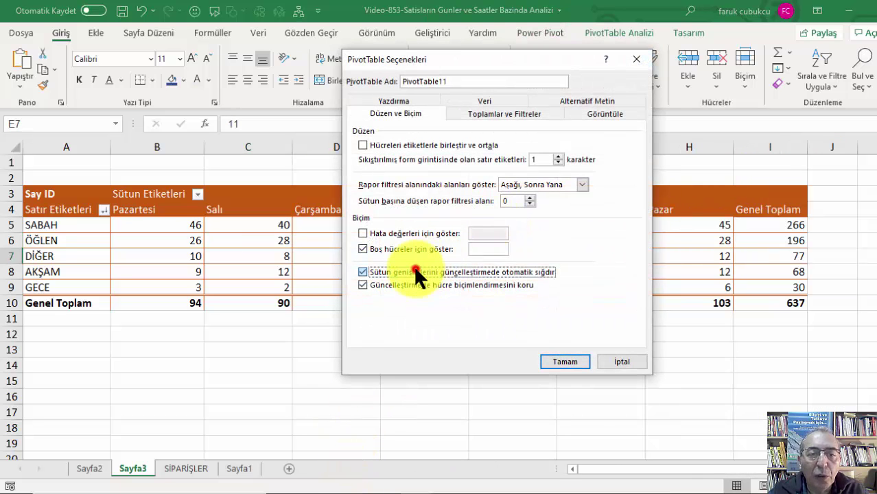
left_click(555, 362)
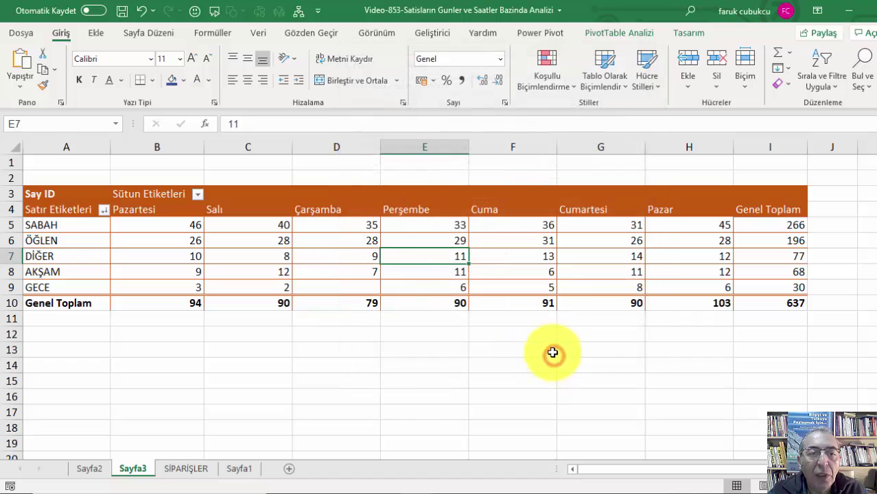
Select the day-by-time-band counts B5:H9, leaving out the totals
left_click(330, 263)
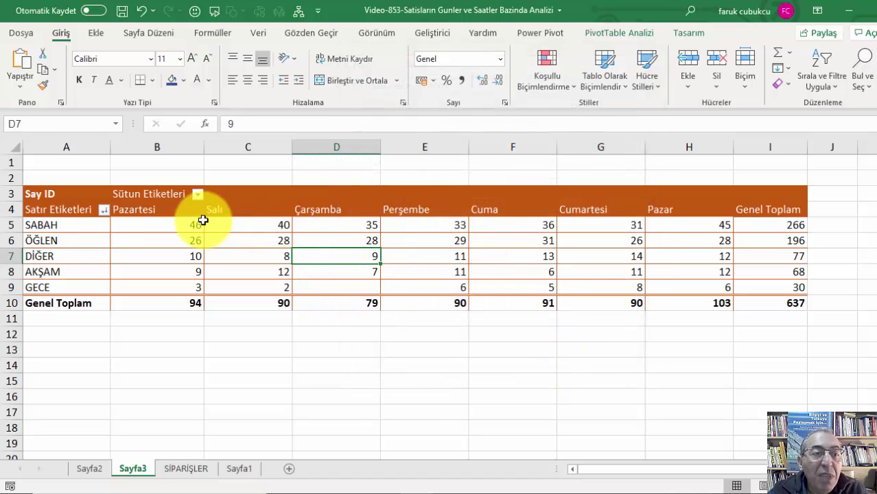
left_click_drag(195, 225, 689, 280)
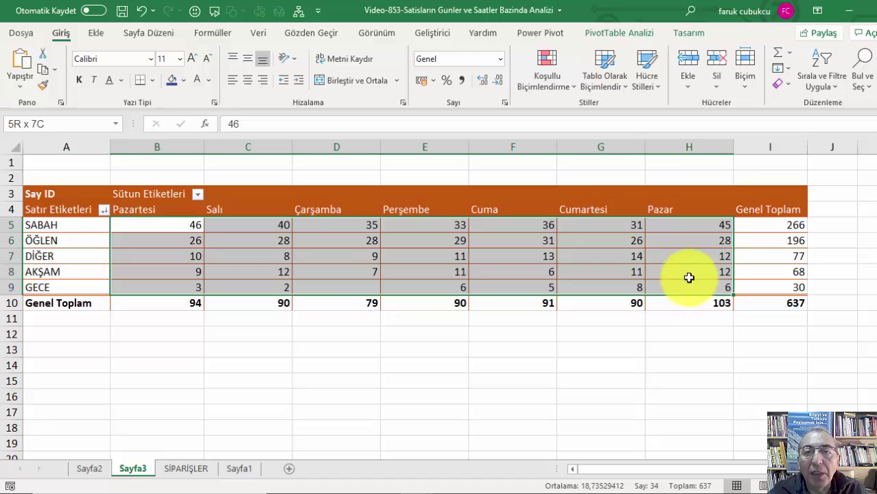
Apply the Green-Yellow-Red colour scale to B5:H9, then select the whole pivot range for charting
left_click(559, 86)
mouse_move(581, 213)
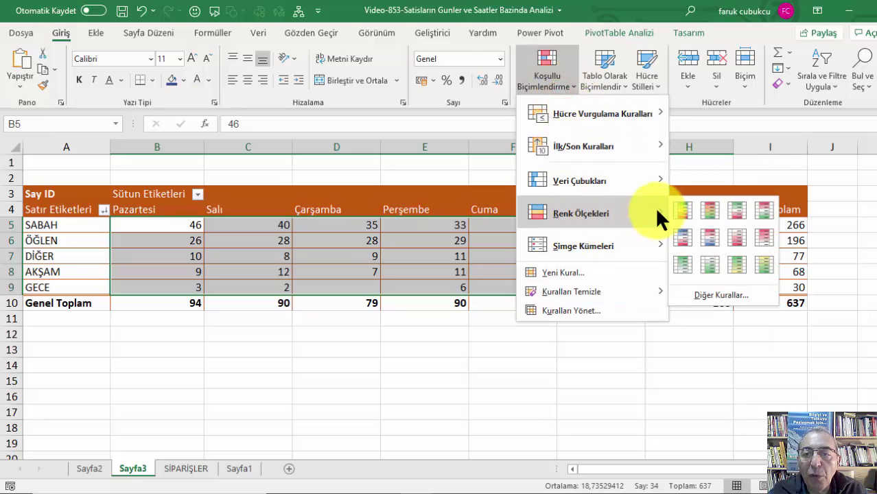
left_click(683, 210)
left_click(598, 258)
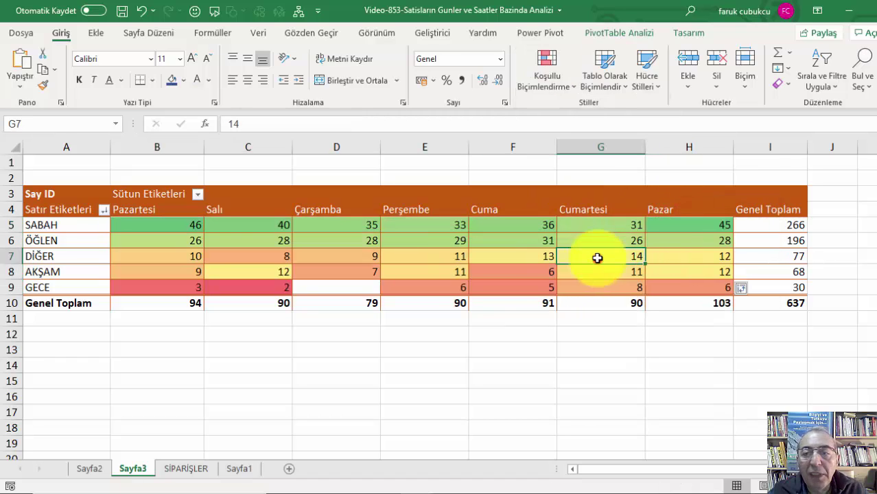
left_click(557, 259)
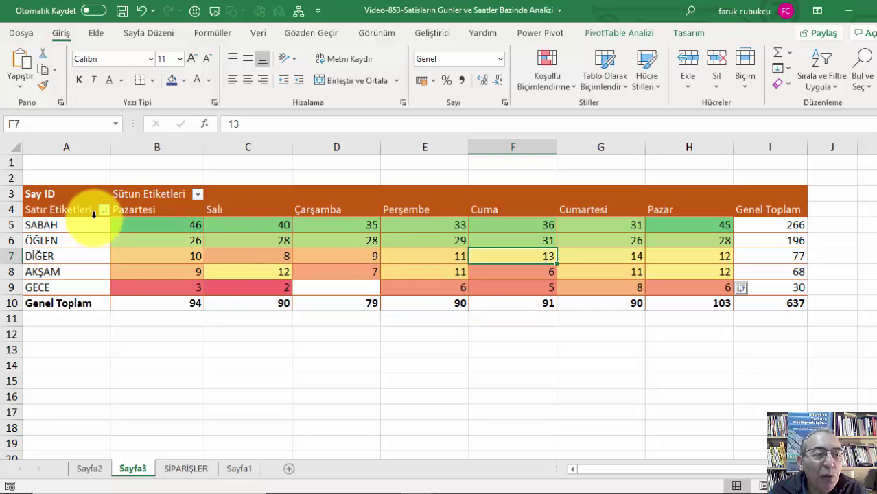
mouse_move(84, 210)
left_mouse_down()
mouse_move(483, 293)
mouse_move(715, 287)
left_mouse_up()
left_click(97, 33)
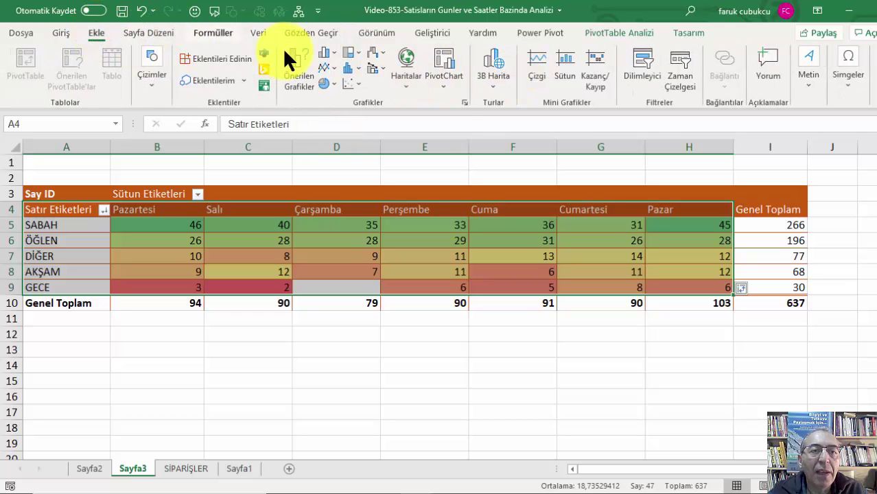
Insert a clustered column PivotChart, give it the dark style, move it left, and switch row/column
left_click(325, 53)
left_click(342, 93)
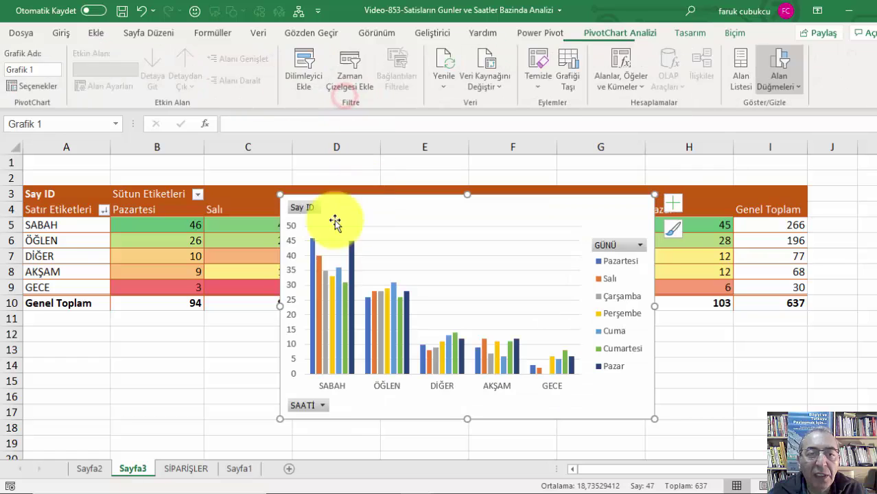
left_click(701, 32)
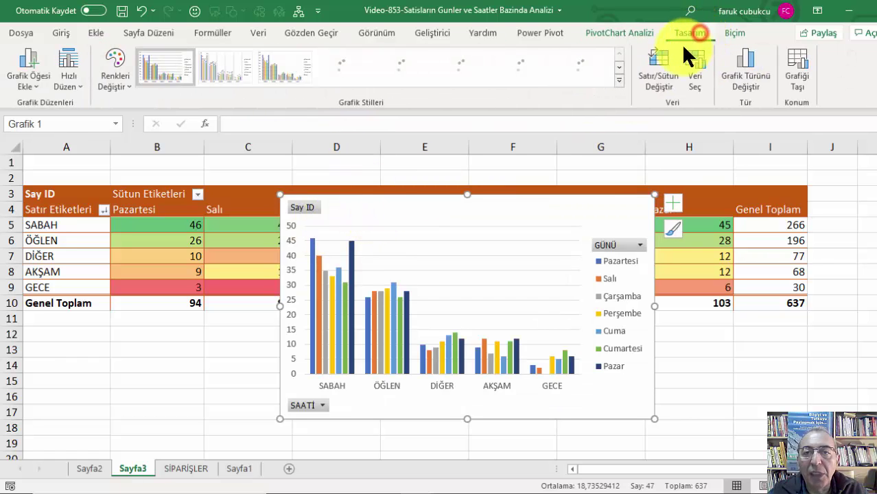
left_click(587, 67)
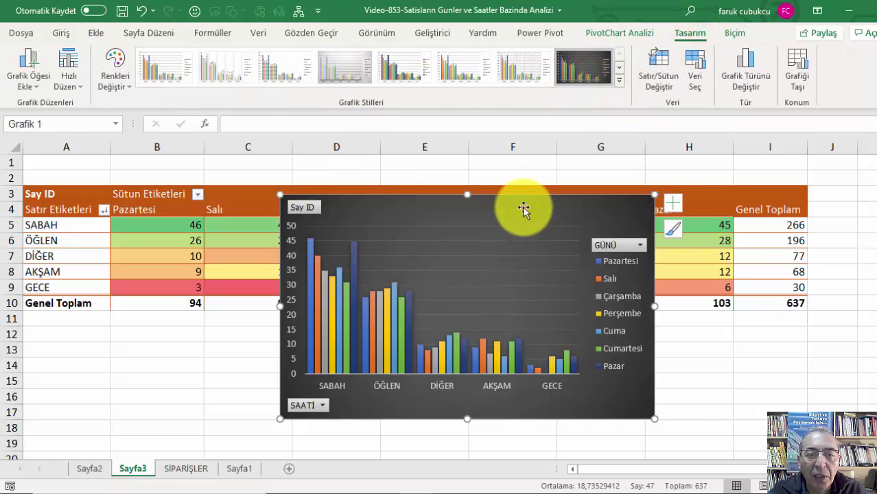
left_click_drag(524, 209, 329, 222)
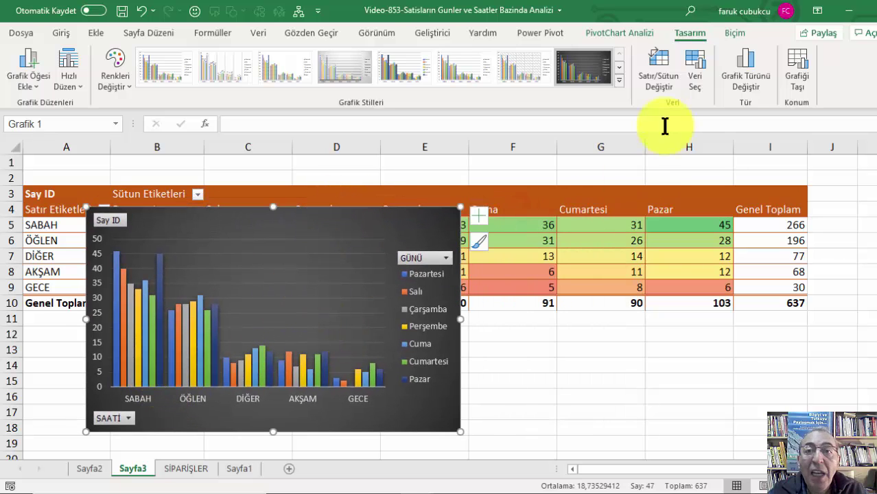
left_click(658, 70)
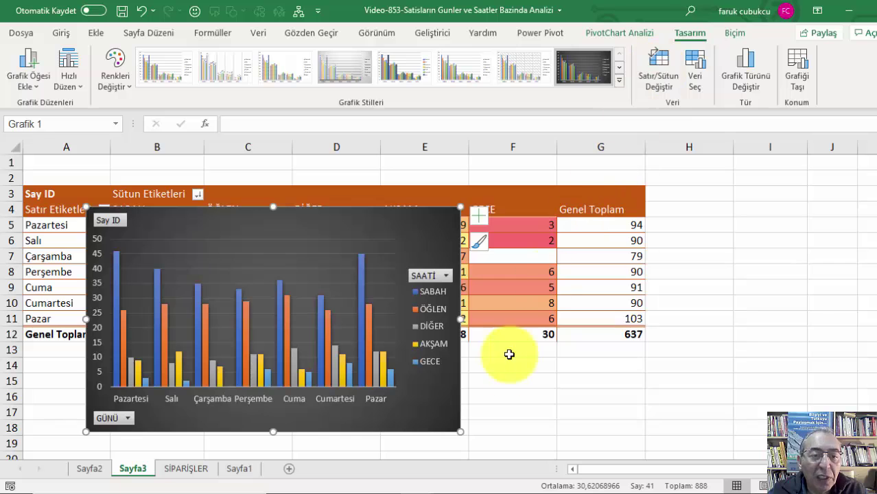
Enlarge the PivotChart, move it over columns C–G, and add data labels to the SABAH series
left_click_drag(462, 430, 482, 444)
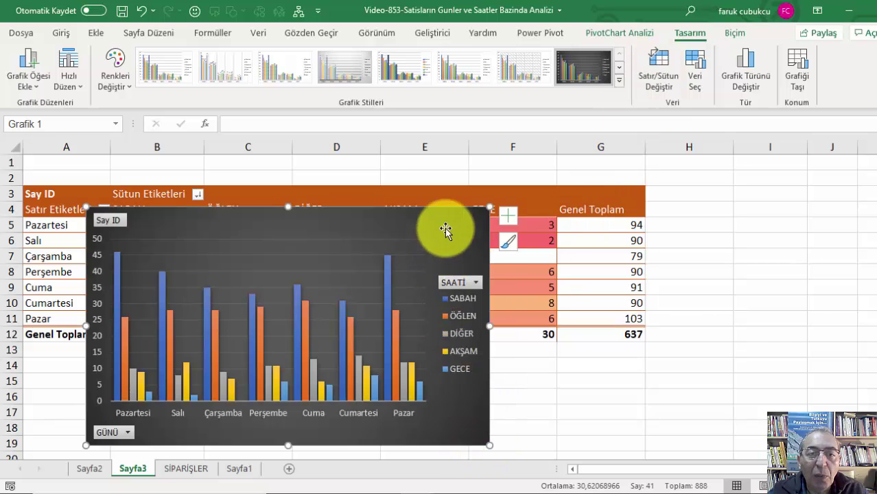
mouse_move(447, 230)
left_mouse_down()
mouse_move(596, 212)
mouse_move(564, 221)
left_mouse_up()
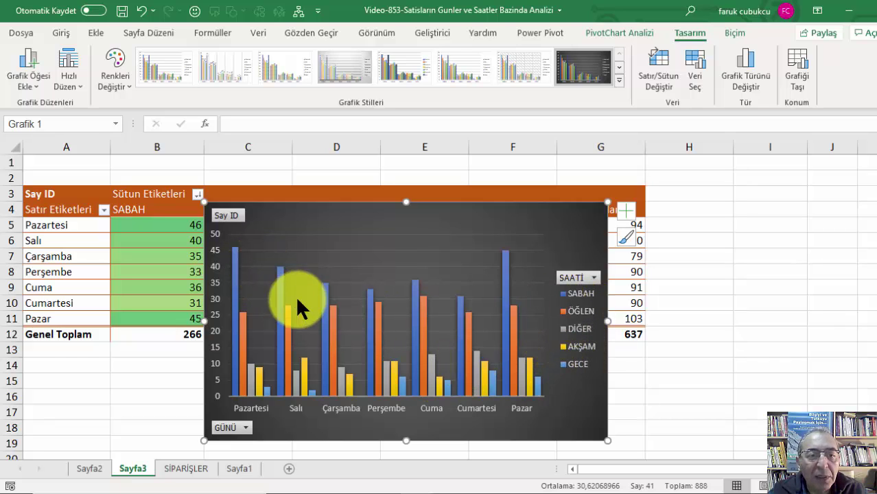
left_click(504, 267)
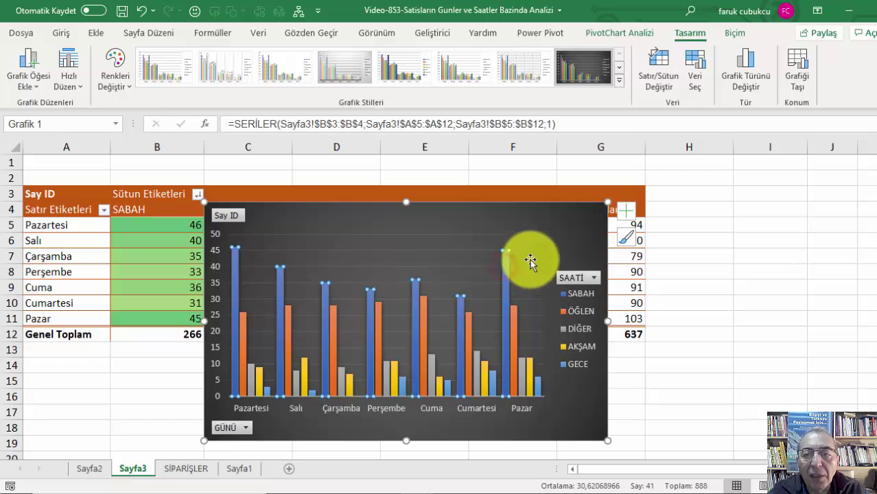
left_click(627, 216)
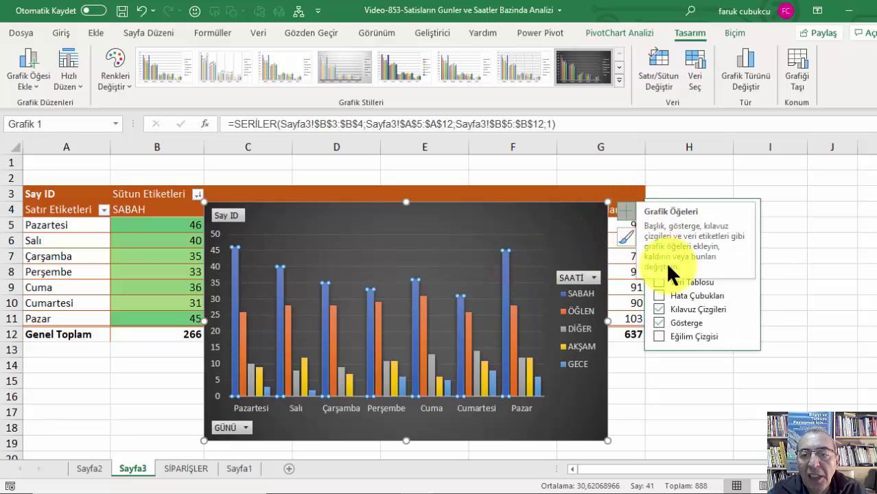
left_click(699, 266)
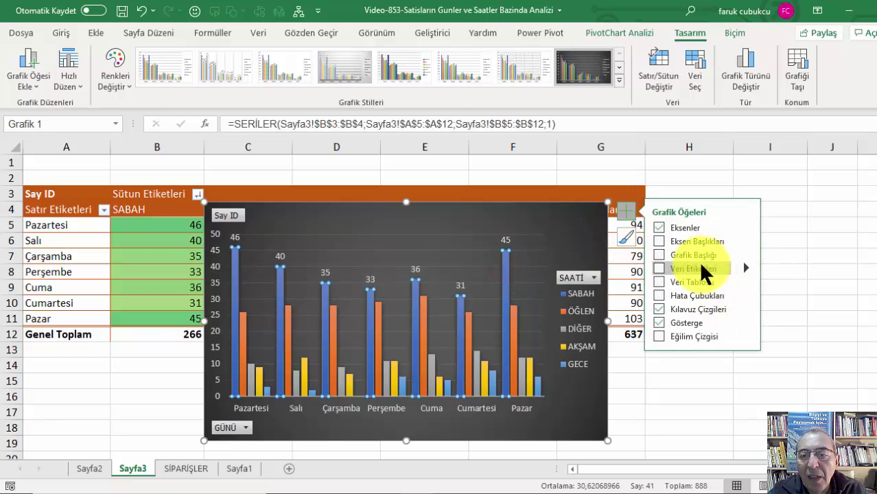
left_click(699, 423)
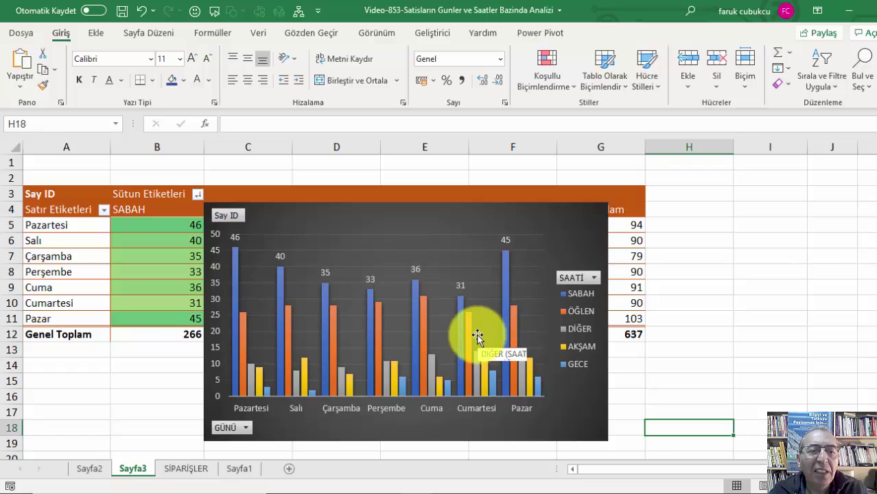
left_click(143, 253)
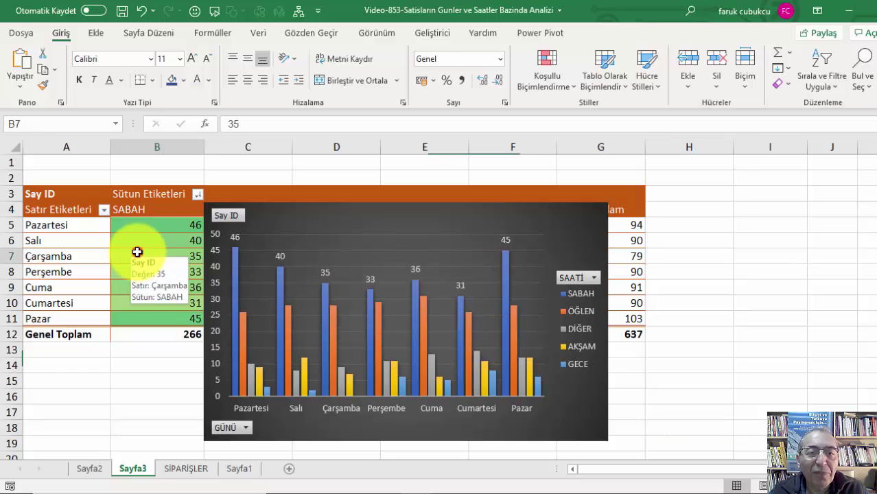
Drag the PivotChart below the table, reposition it, then select weekday labels A5:A11
mouse_move(349, 221)
left_mouse_down()
mouse_move(317, 368)
mouse_move(321, 362)
left_mouse_up()
left_click(300, 240)
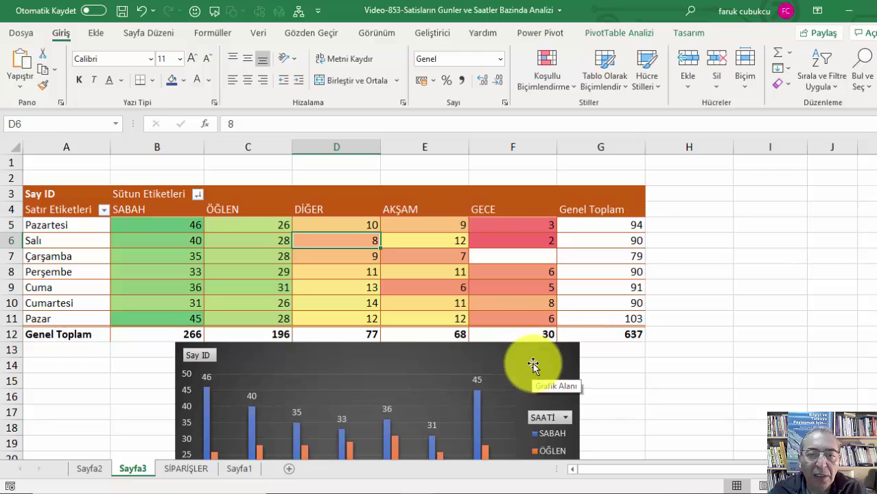
mouse_move(534, 365)
left_mouse_down()
mouse_move(518, 363)
mouse_move(536, 328)
mouse_move(612, 304)
mouse_move(623, 263)
left_mouse_up()
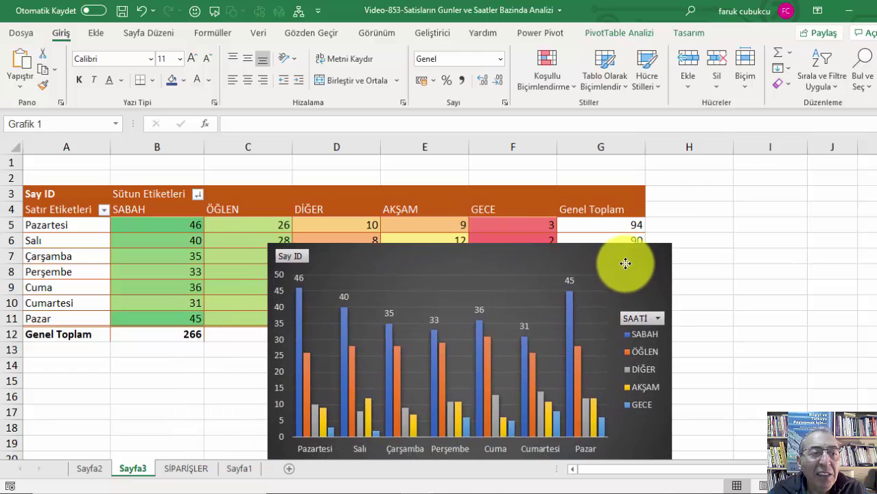
left_click(74, 226)
left_click_drag(73, 226, 72, 317)
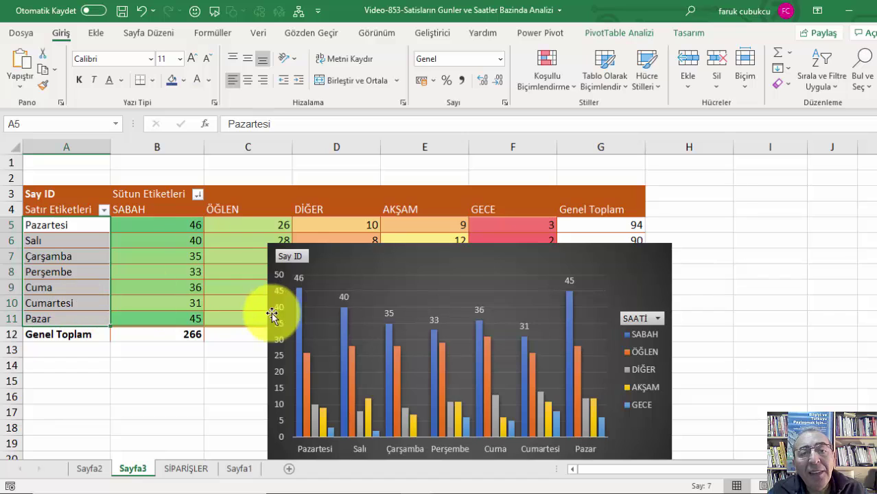